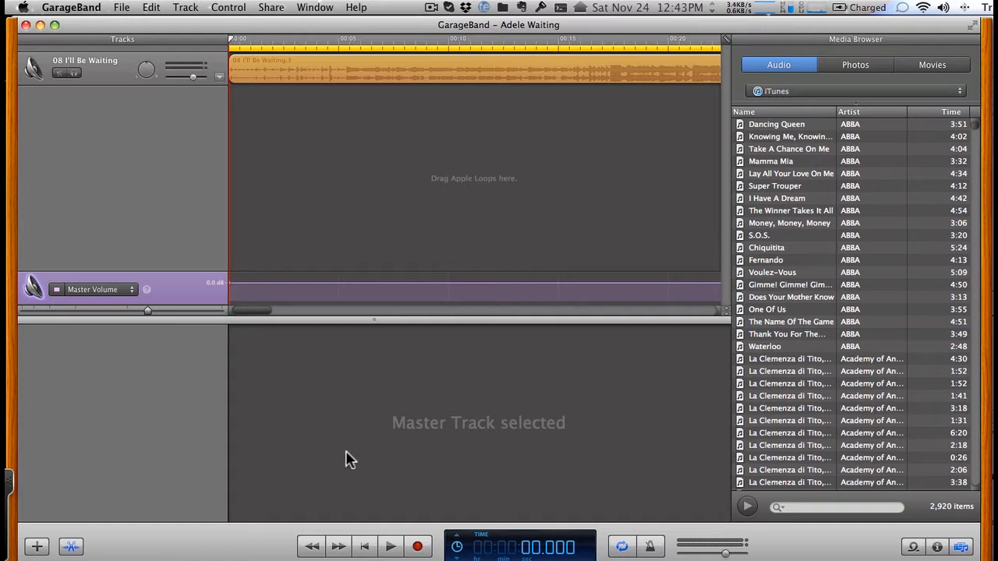
- Play the opening of the Adele Waiting project and stop playback after about 11 seconds
click(391, 547)
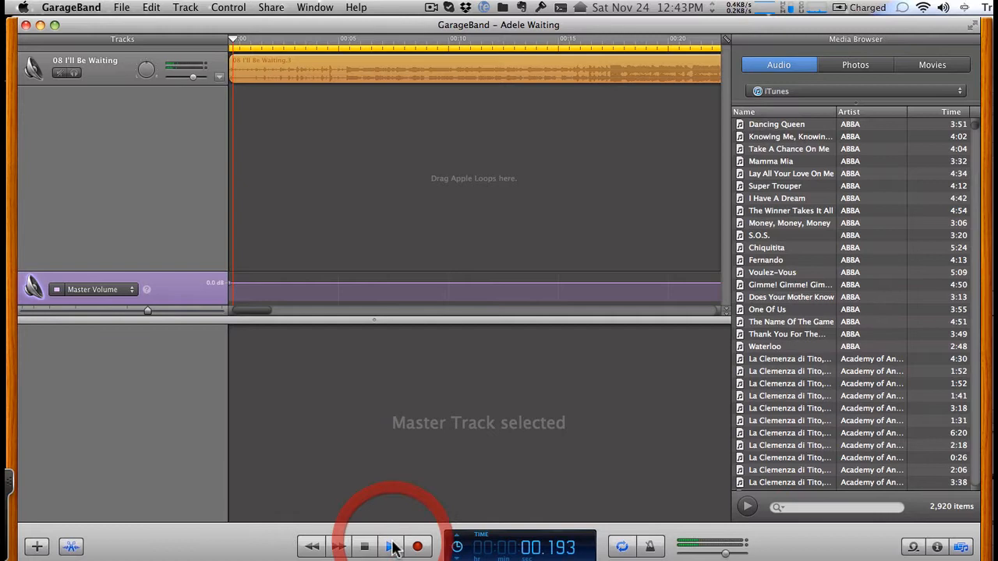
click(273, 457)
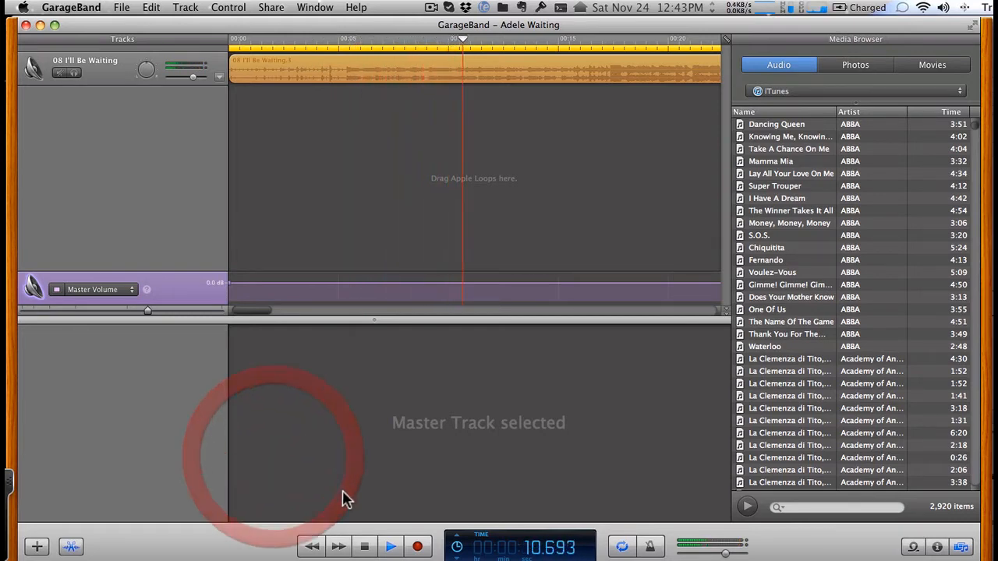
click(367, 546)
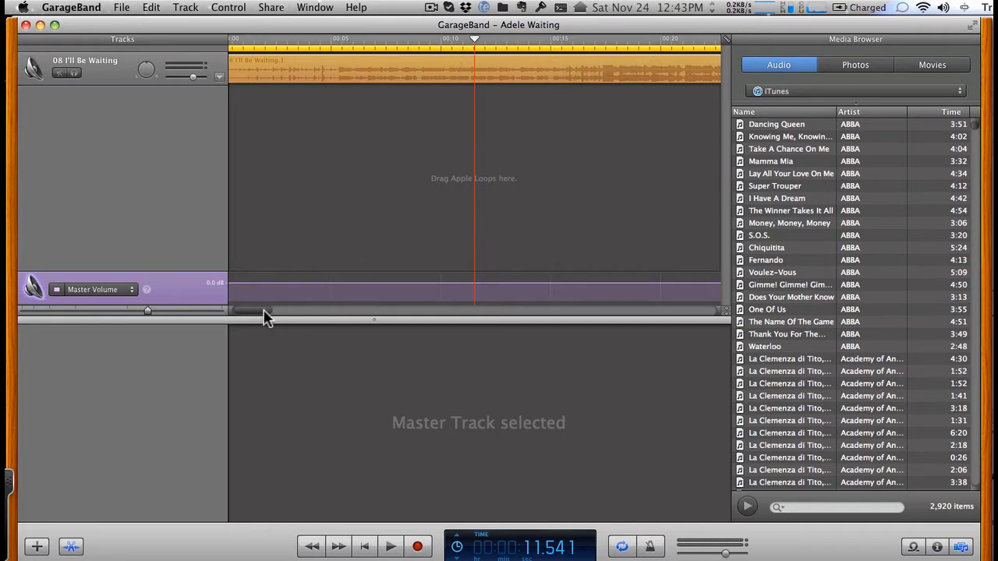
- At the end of the song region, switch the cycle region off and on, and hide and reshow the media browser
drag(265, 312, 297, 311)
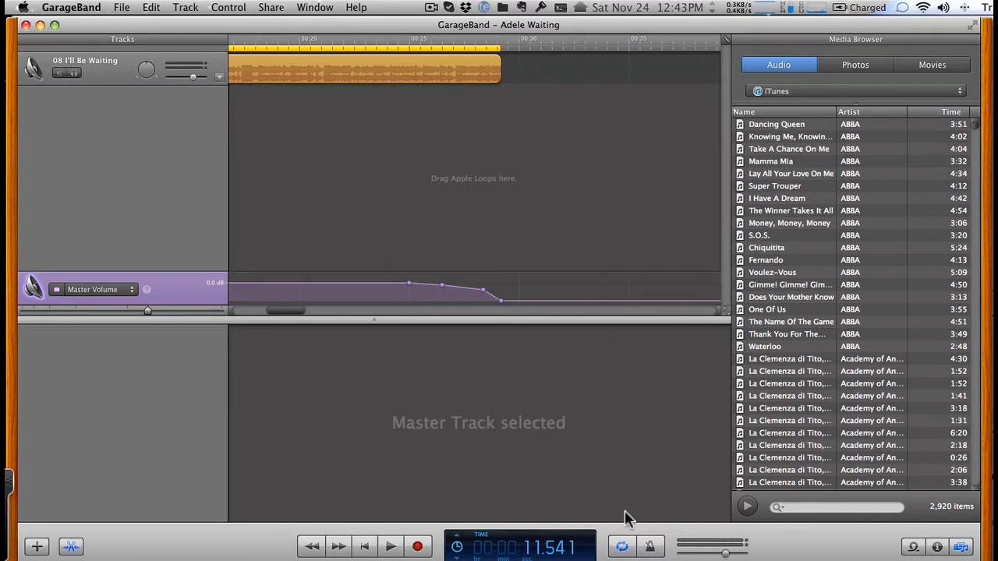
click(622, 549)
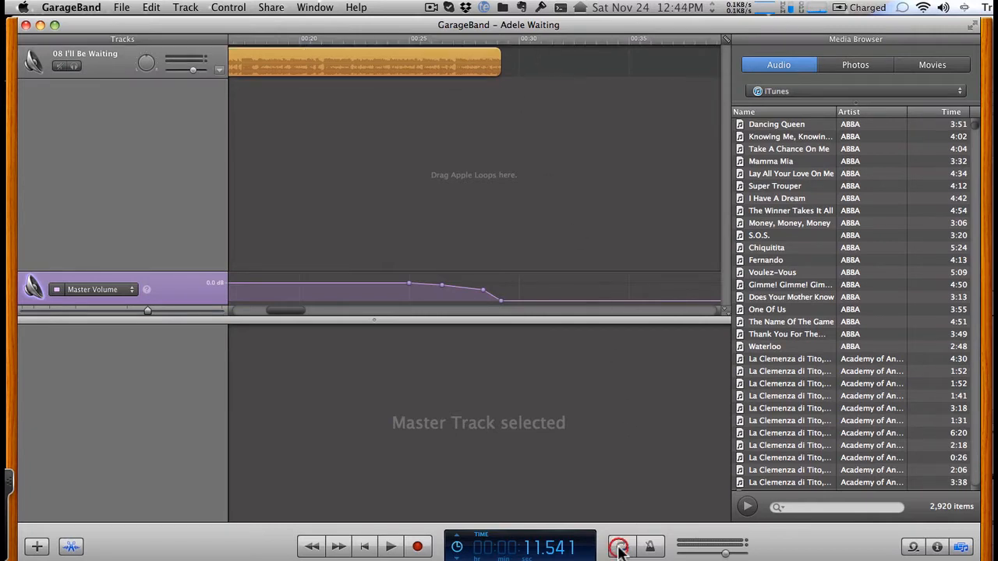
click(622, 548)
click(621, 548)
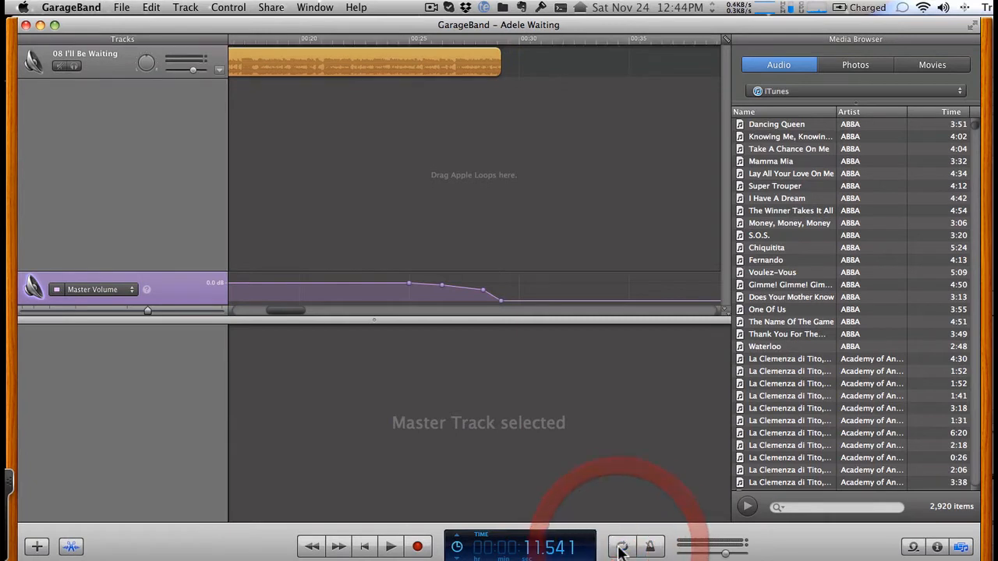
click(621, 549)
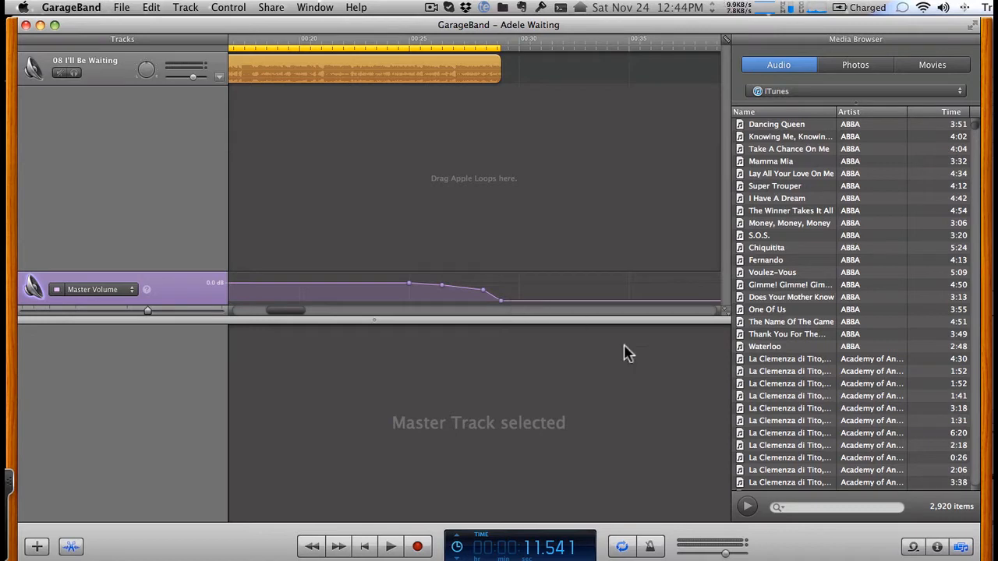
click(962, 547)
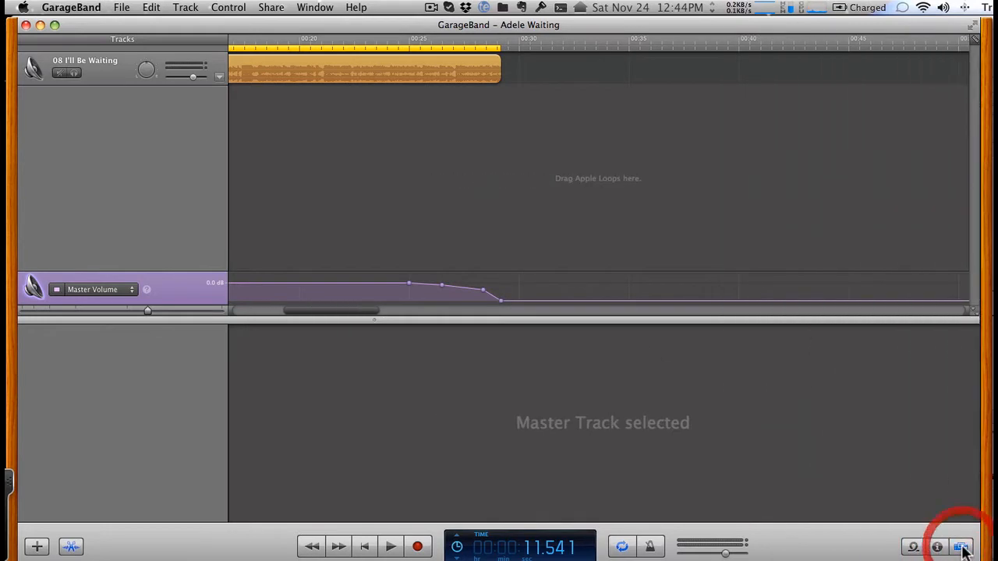
click(961, 548)
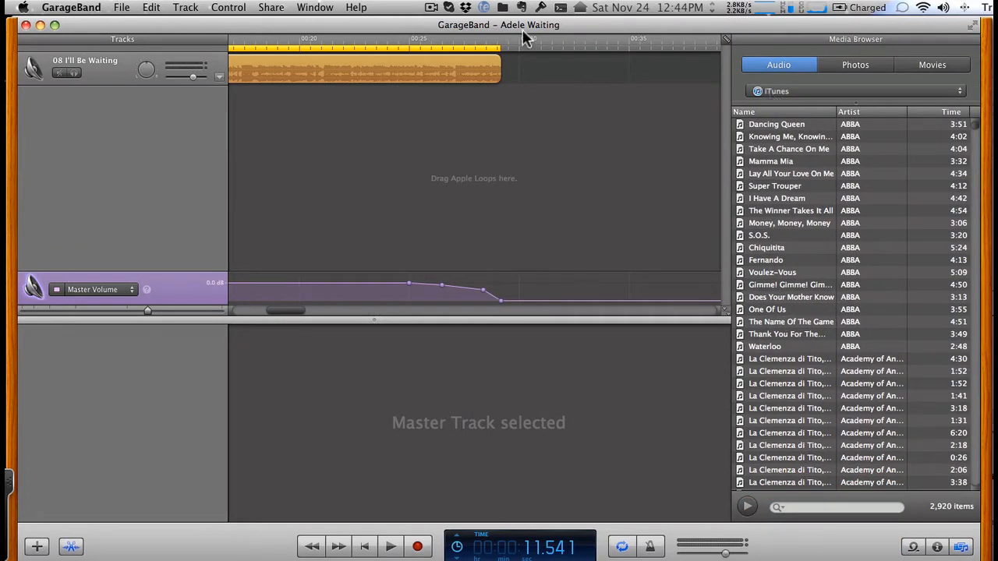
- Start a new iPhone Ringtone project from the Example Ringtone template
click(123, 7)
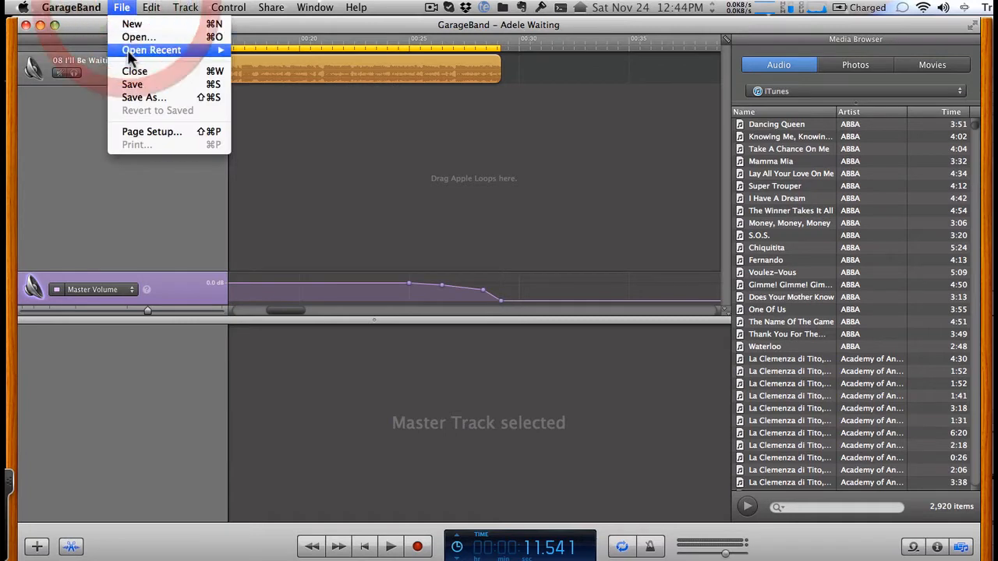
click(129, 24)
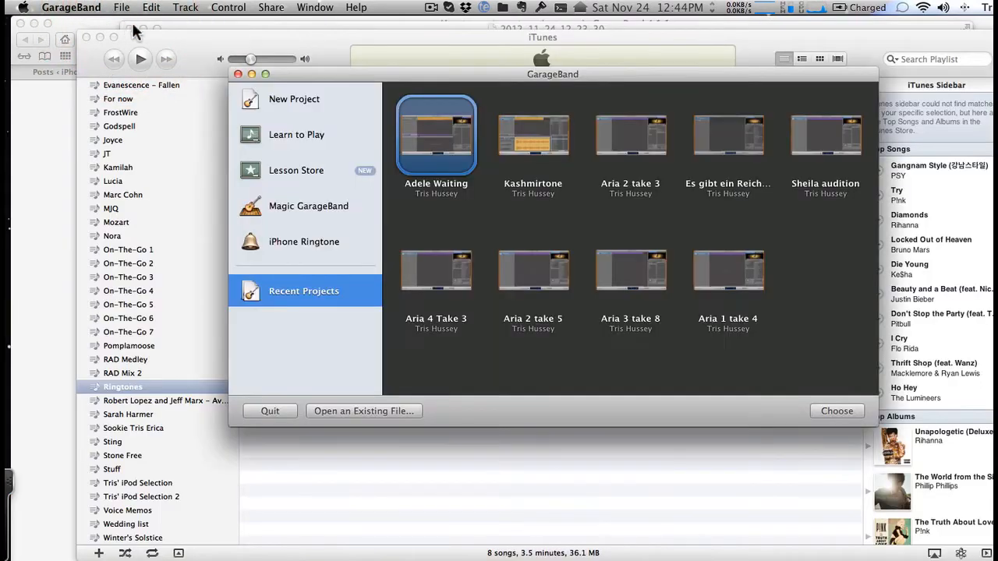
click(324, 238)
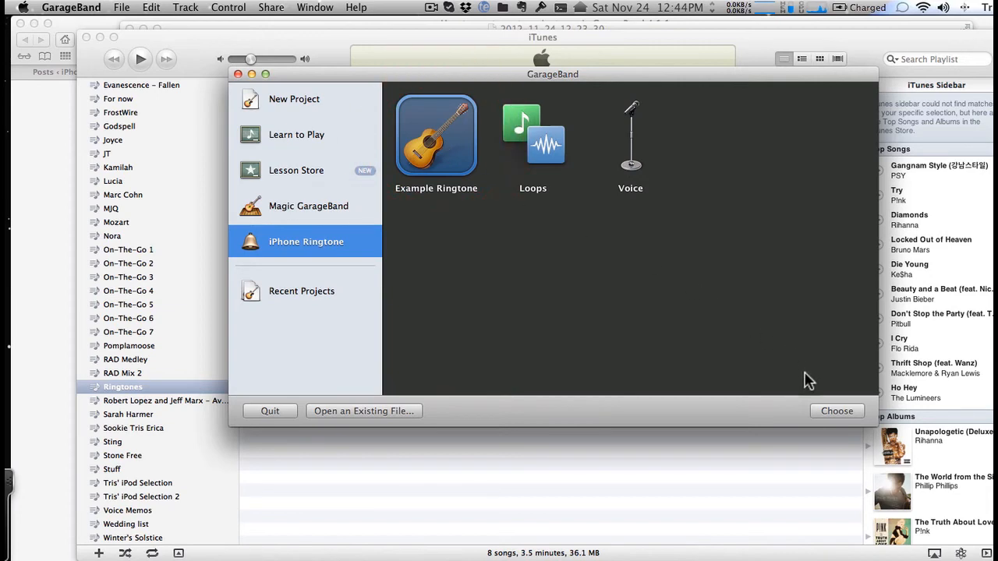
click(831, 411)
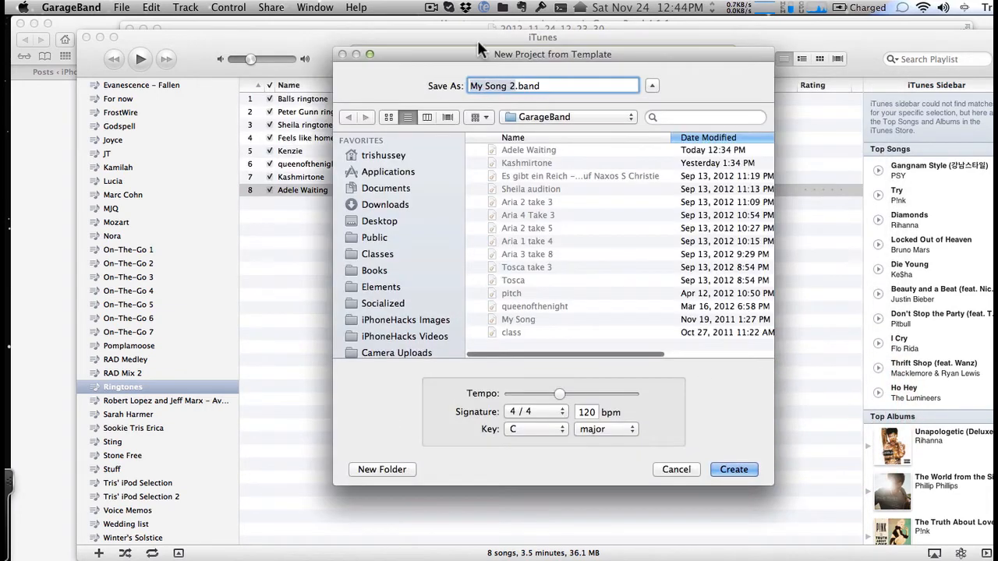
- Name the new project Adele Waiting 2 and create it with the default tempo, signature and key
text(Adel)
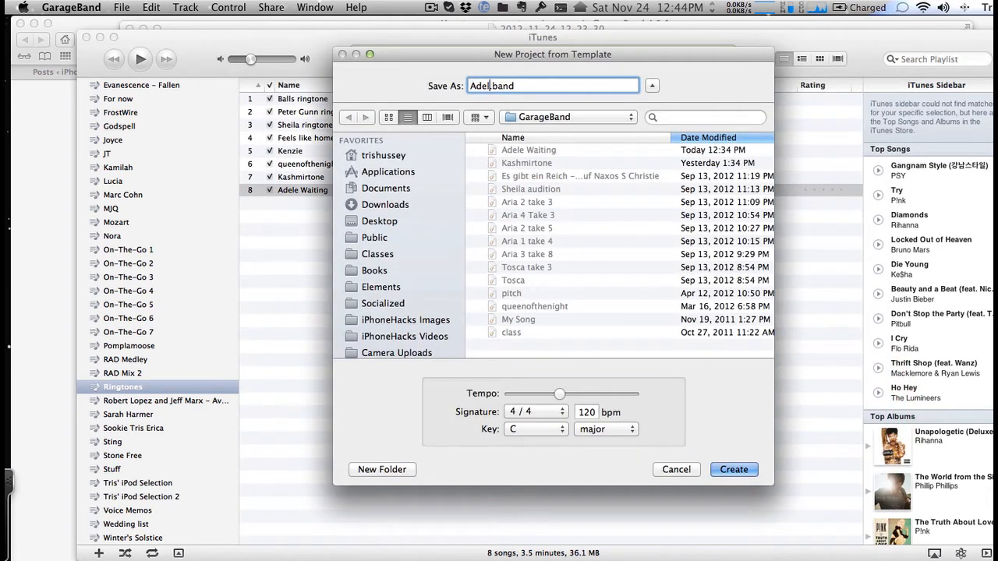
text(e Wa)
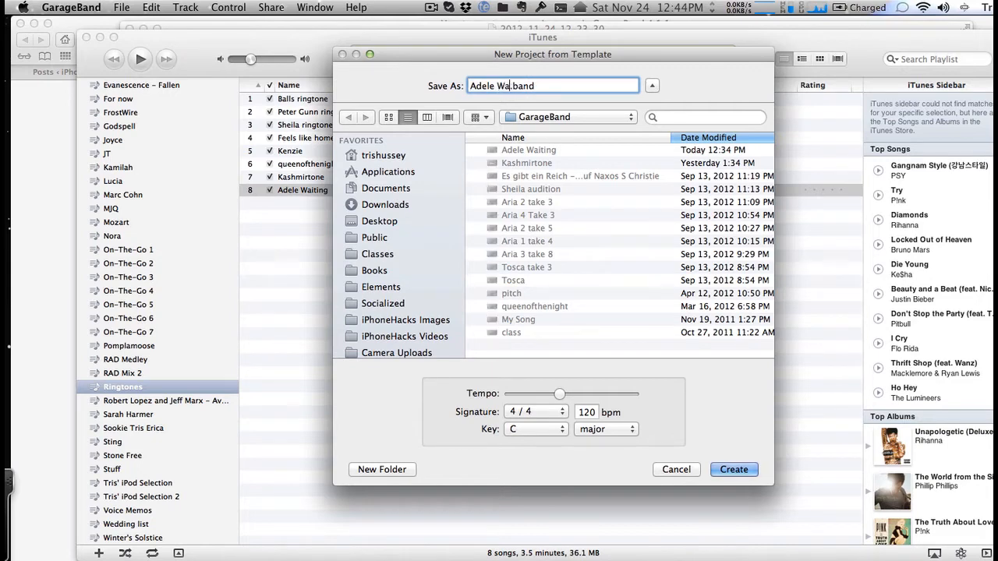
text(iting 2)
click(728, 468)
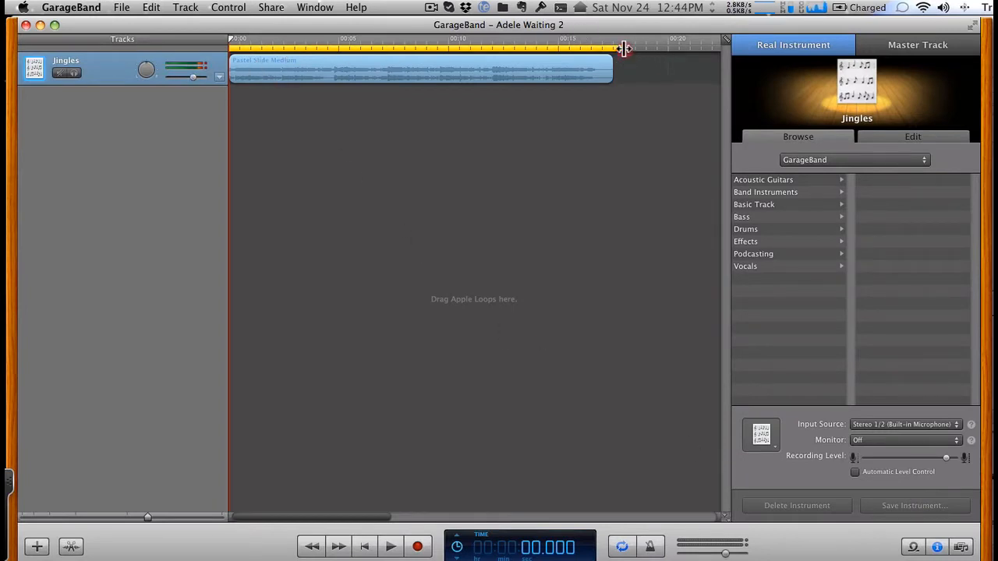
- Extend the cycle region's end to about 25 seconds and turn the cycle region off
mouse_move(624, 48)
mouse_down()
mouse_move(720, 49)
mouse_move(606, 45)
mouse_move(625, 48)
mouse_up()
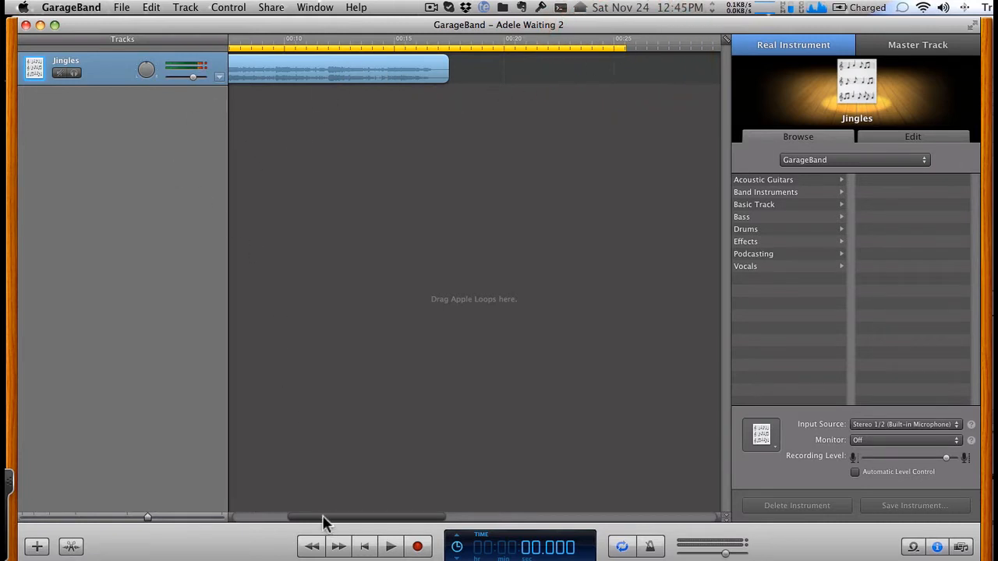
drag(323, 518, 237, 519)
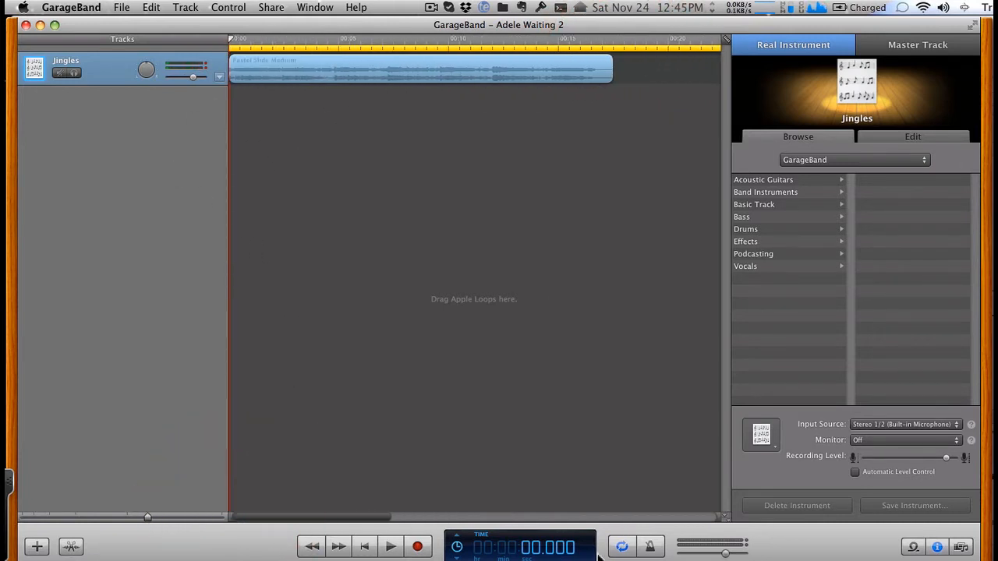
click(622, 549)
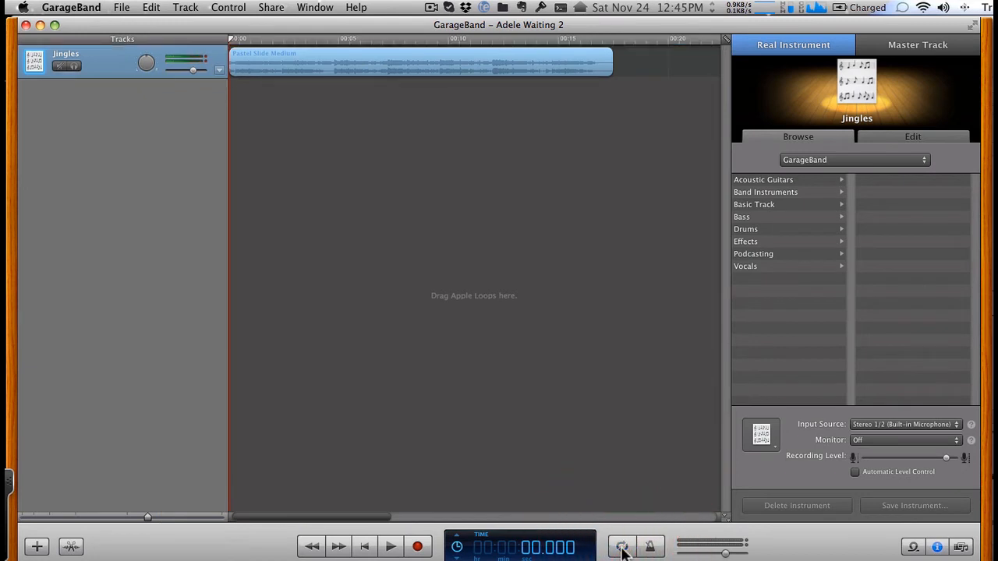
click(621, 548)
click(621, 548)
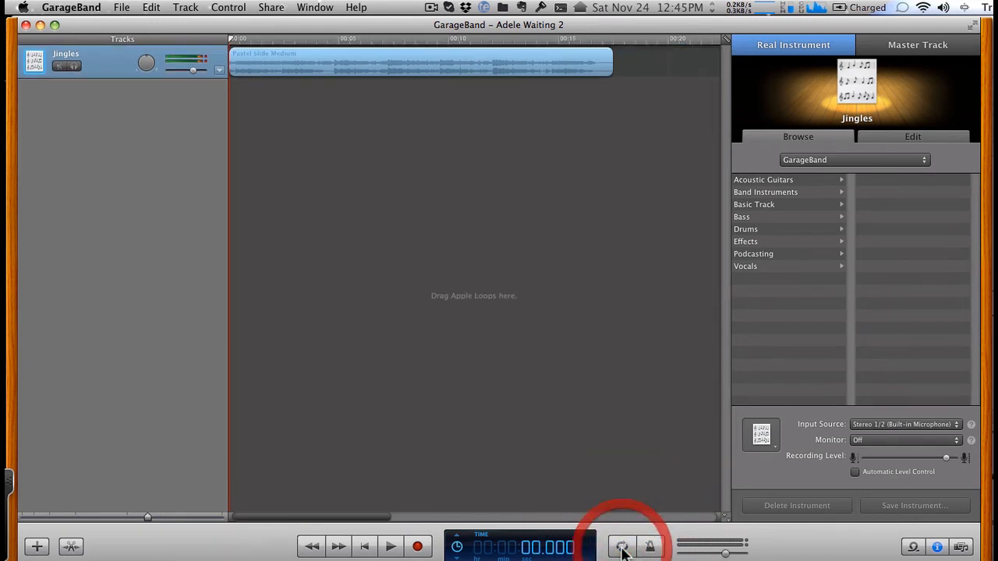
- Add Adele's I'll Be Waiting from the iTunes library as a new track starting at the beginning of the timeline
click(961, 546)
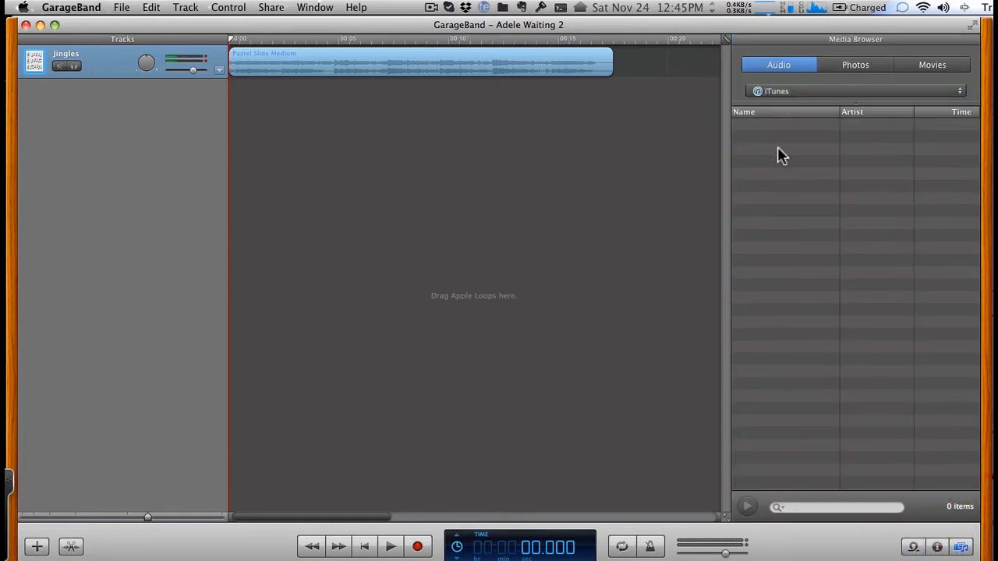
scroll(842, 415, down, 15)
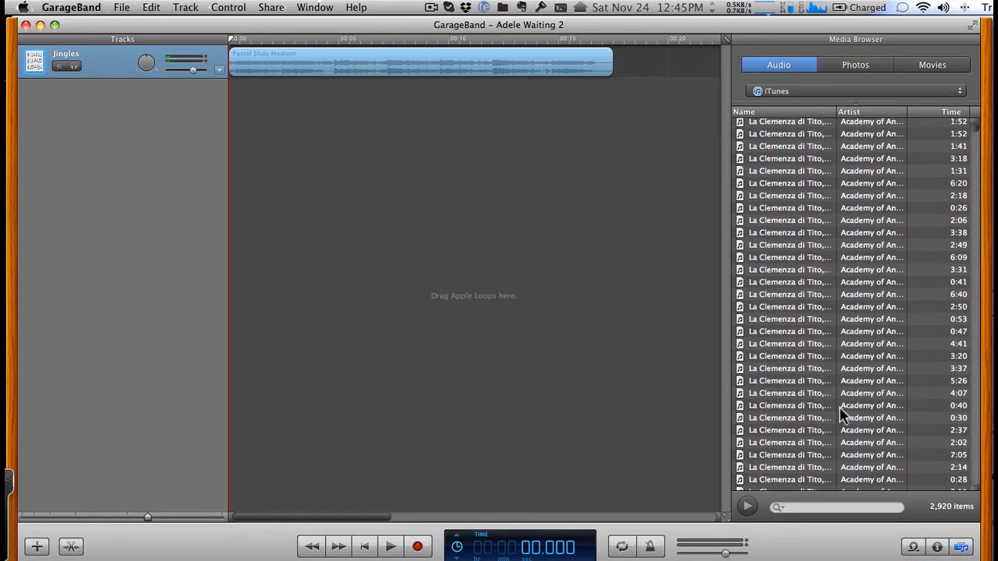
scroll(841, 415, up, 10)
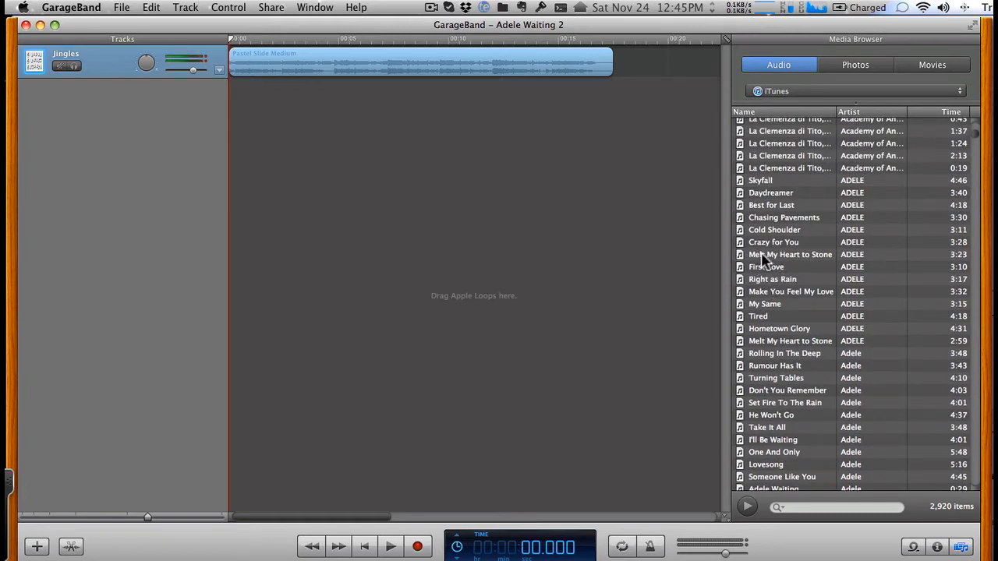
drag(786, 441, 231, 277)
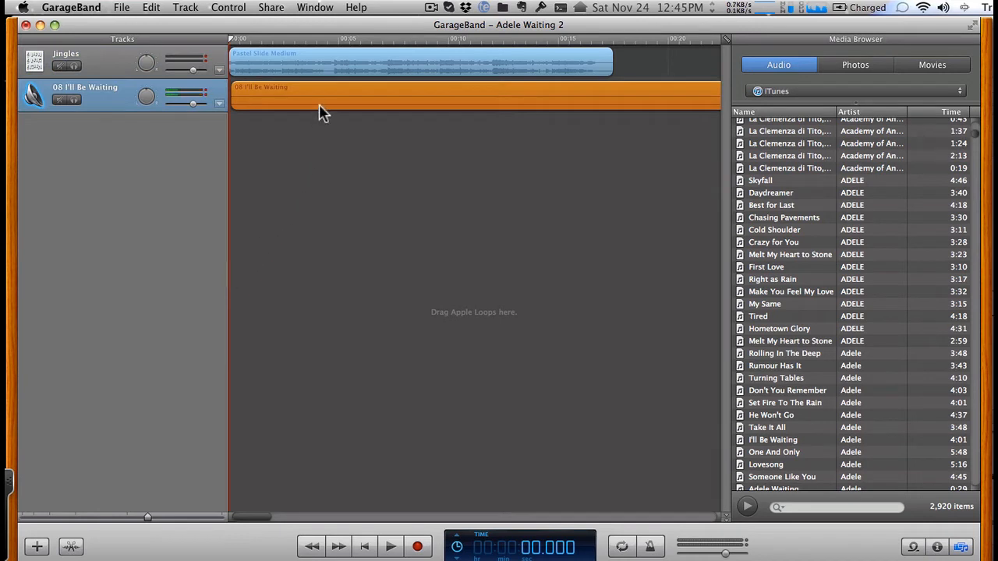
- Show the I'll Be Waiting region in the audio editor and preview the song from about 1:27 to 1:34
click(289, 103)
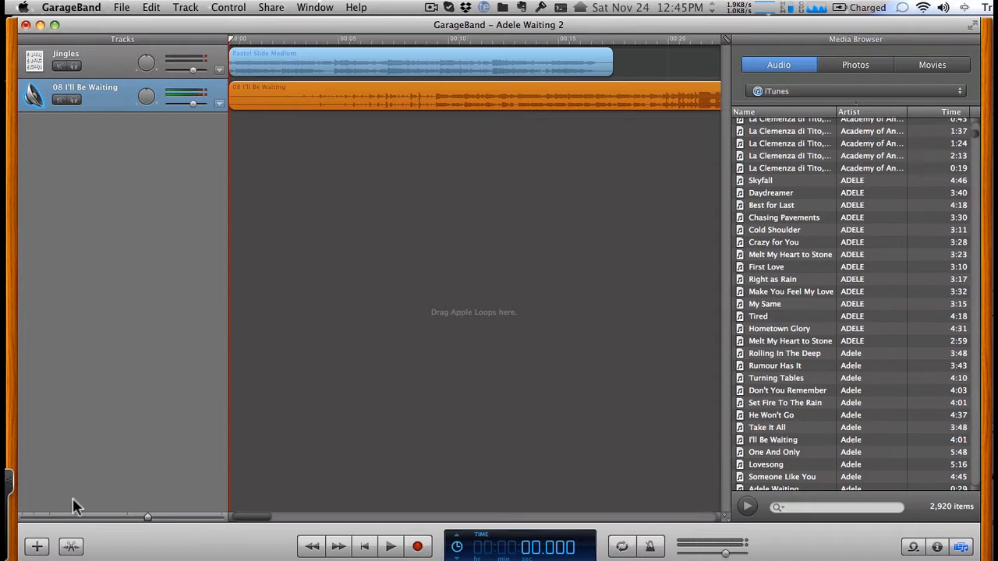
click(70, 547)
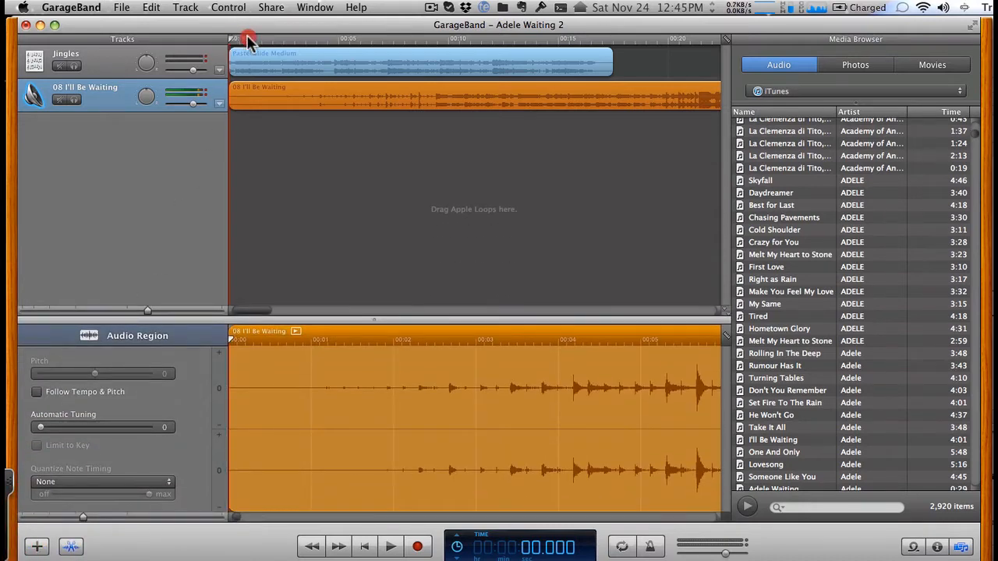
drag(249, 39, 534, 48)
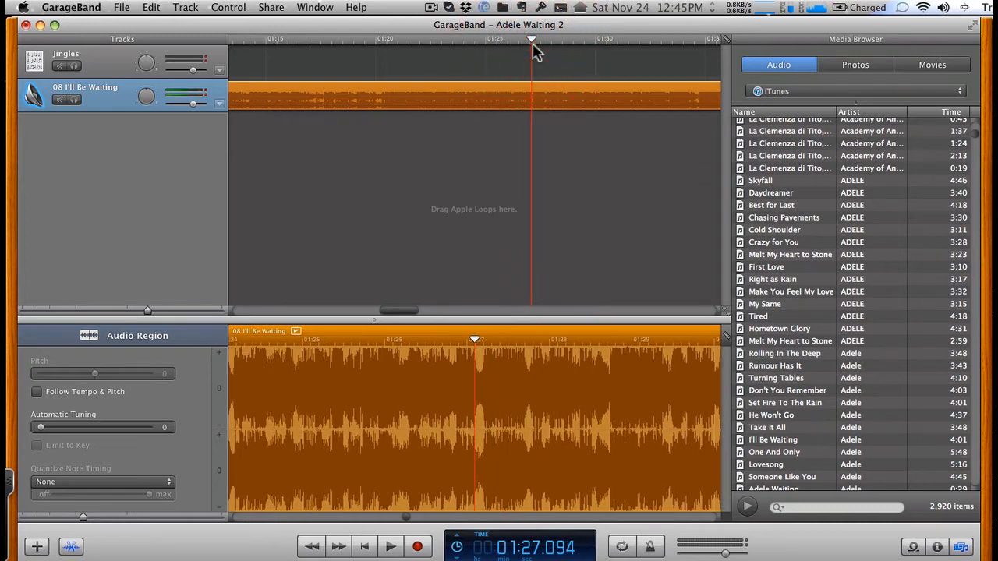
key(space)
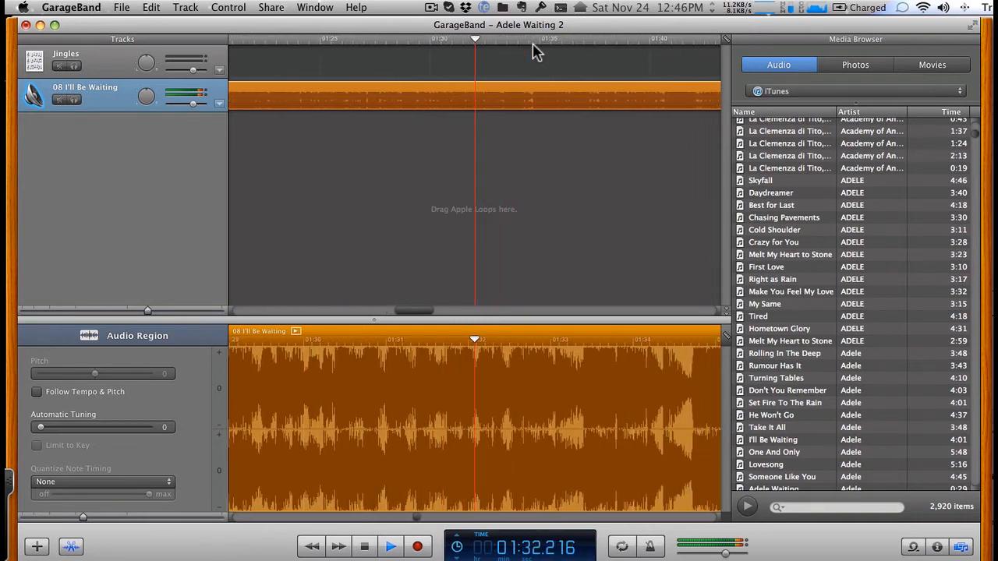
key(space)
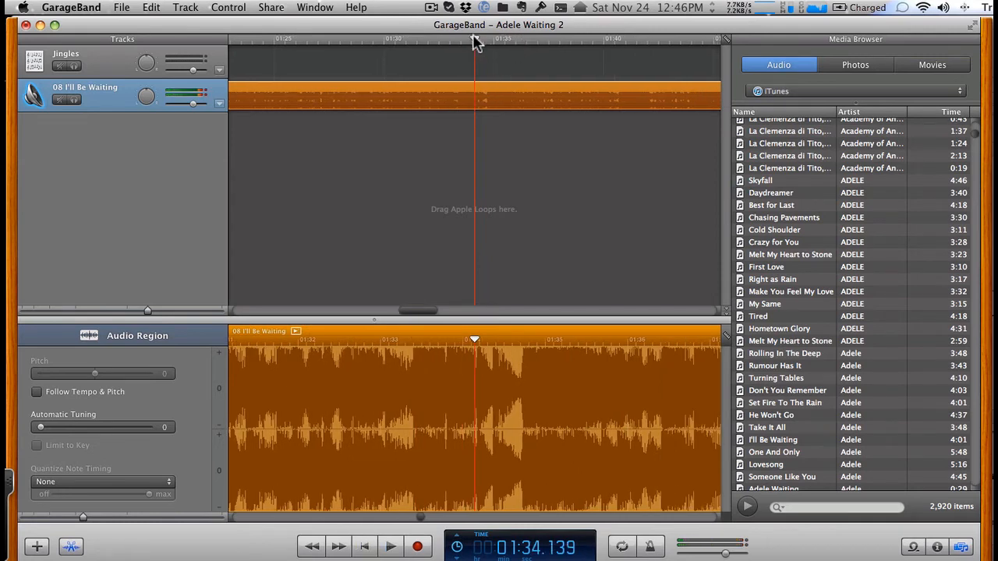
- Split the I'll Be Waiting region at 1:33 and delete the part before the split
drag(474, 41, 451, 44)
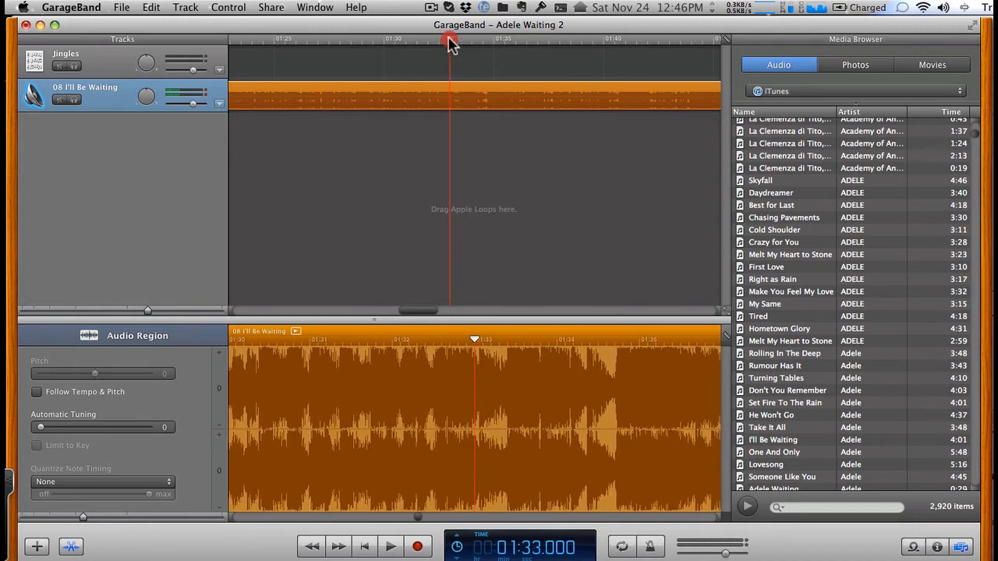
drag(450, 43, 450, 42)
key(super+t)
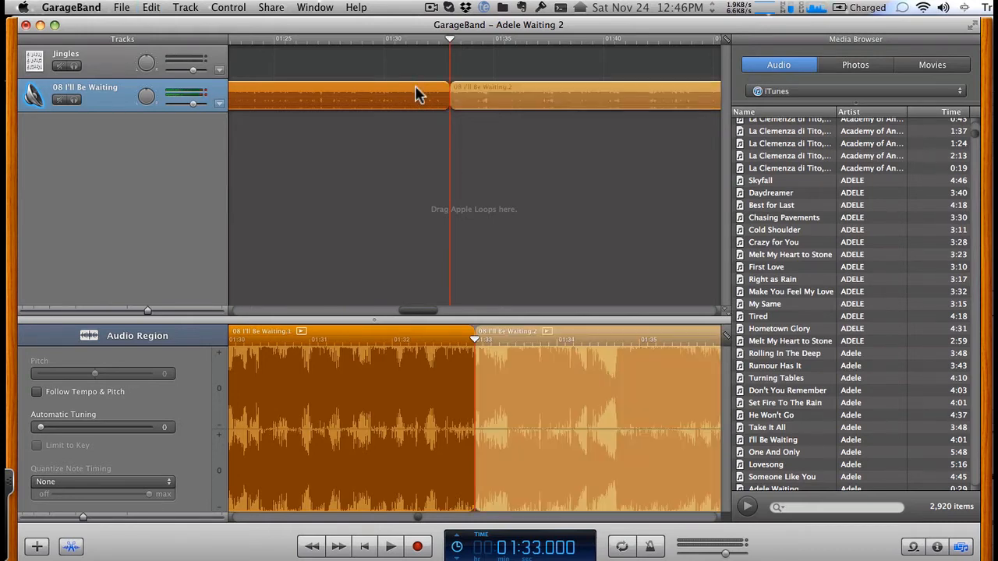
click(415, 88)
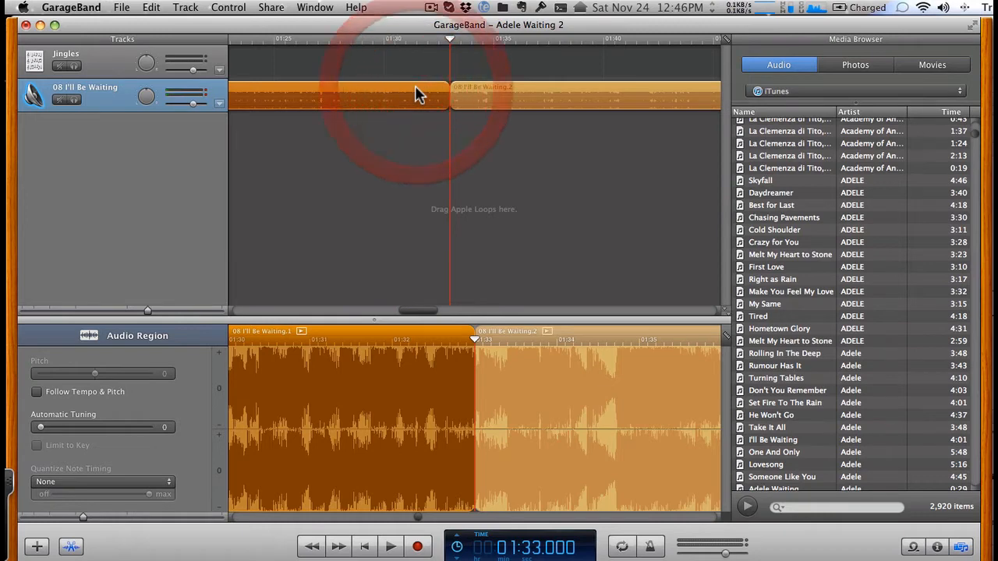
key(Delete)
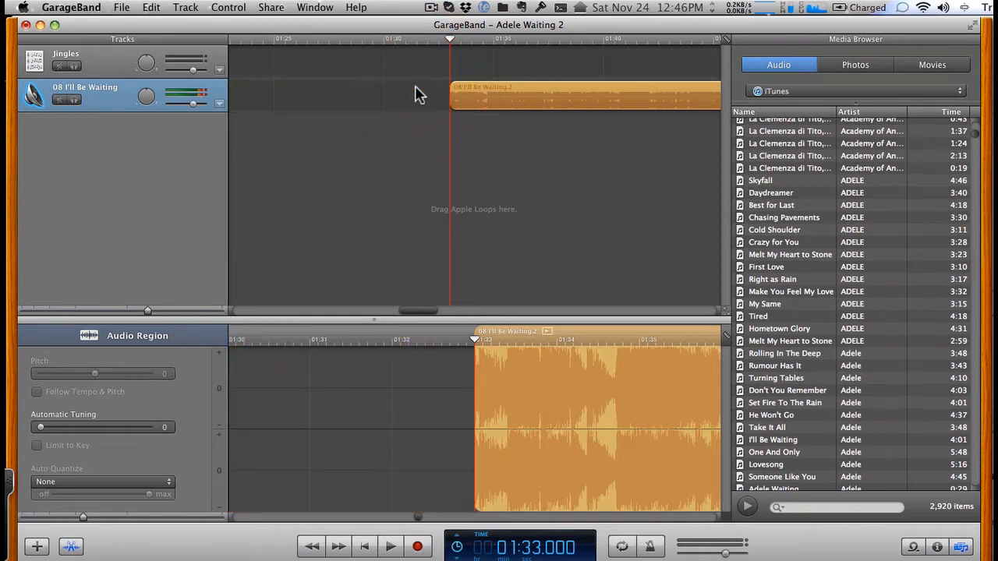
- Move the remaining I'll Be Waiting region to the start of the timeline and return the playhead to the beginning
drag(544, 108, 201, 106)
mouse_move(335, 309)
mouse_down()
mouse_move(283, 312)
mouse_move(343, 311)
mouse_up()
drag(468, 100, 222, 100)
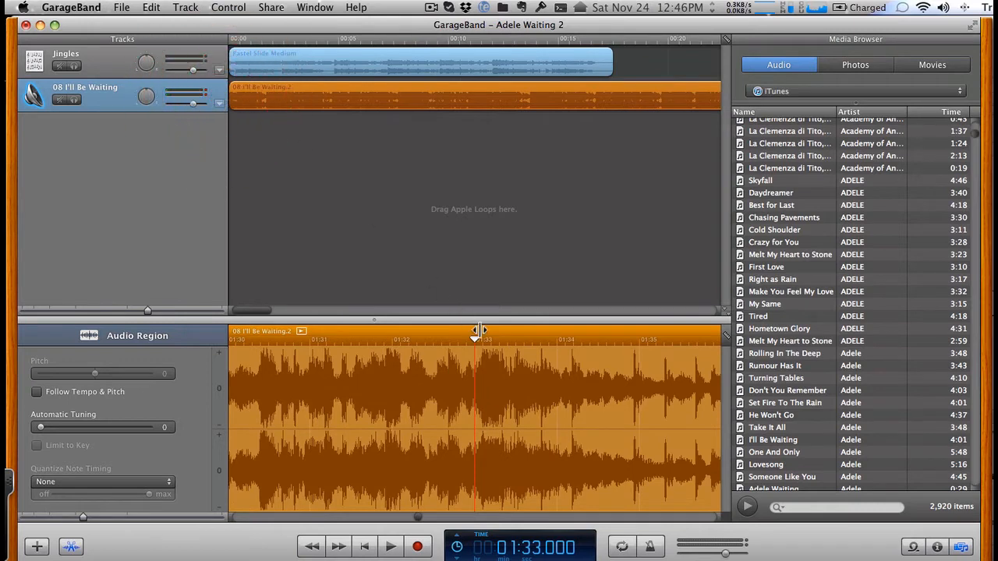
click(364, 547)
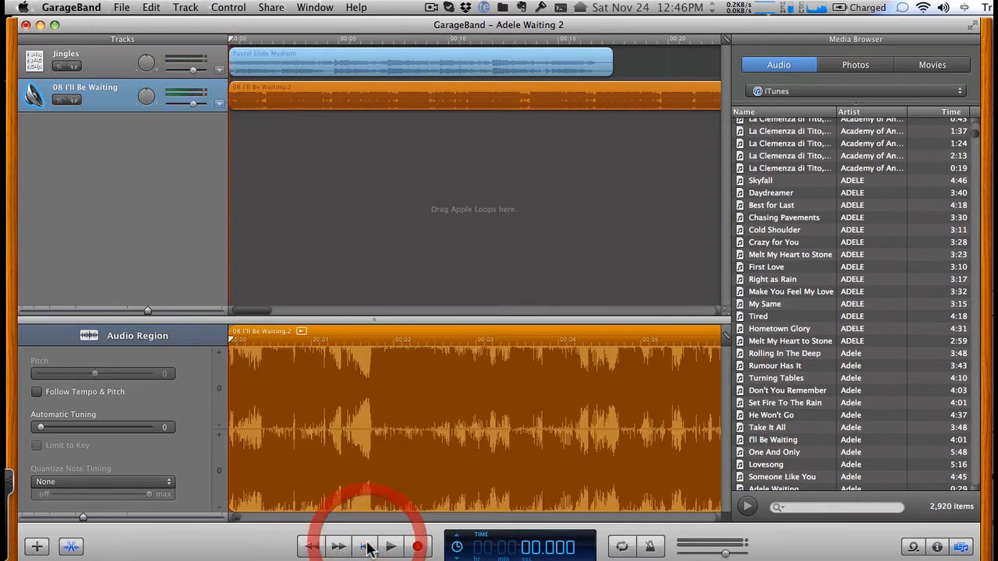
- Delete the Jingles track
click(120, 62)
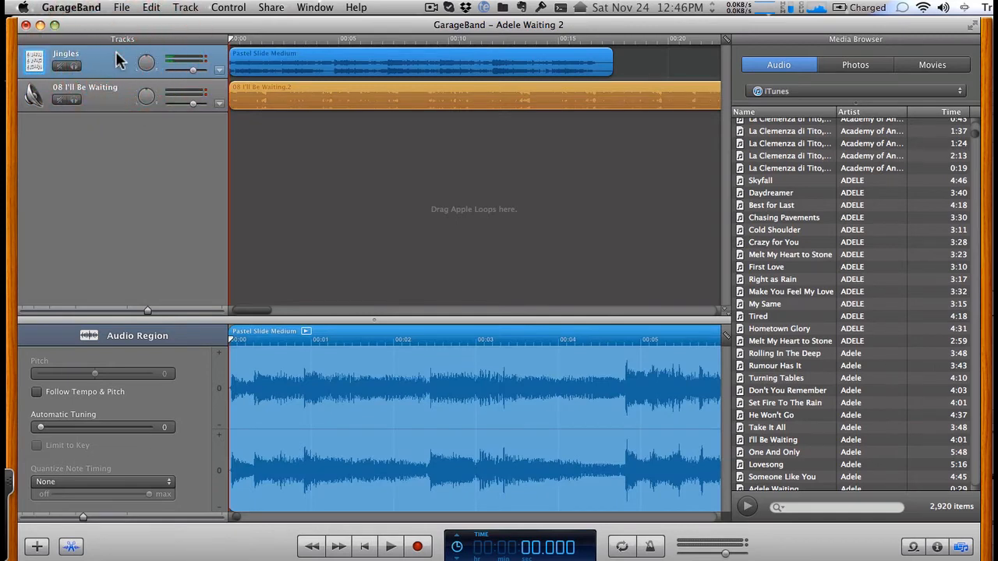
key(super+BackSpace)
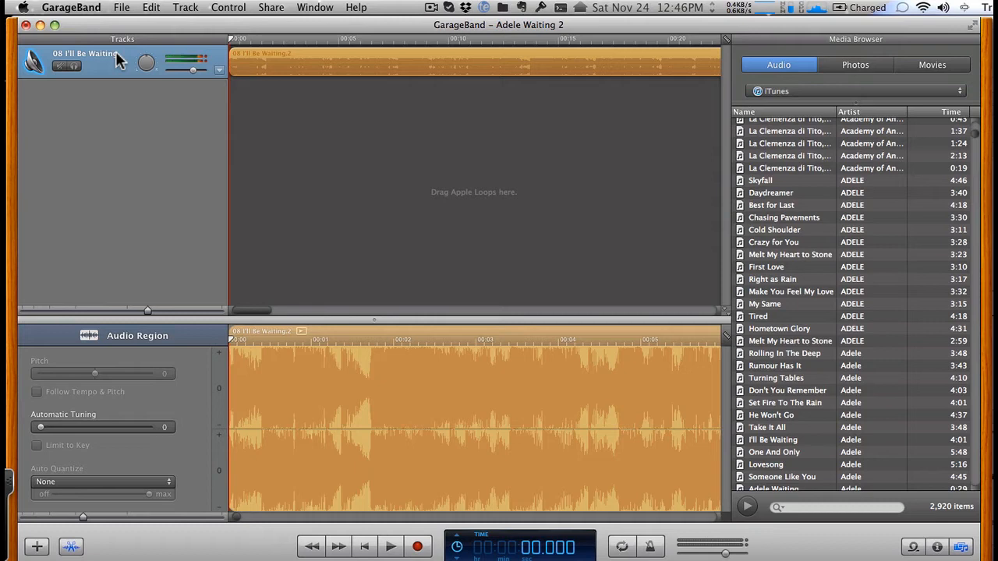
- Play the I'll Be Waiting region from the start and place the playhead at the chosen ringtone end, about 24.3 seconds
key(space)
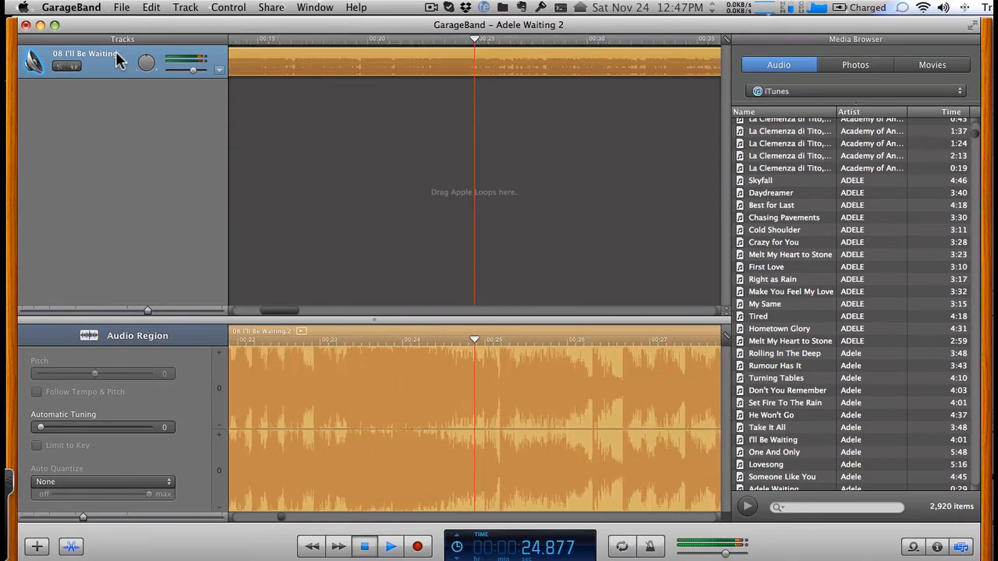
key(space)
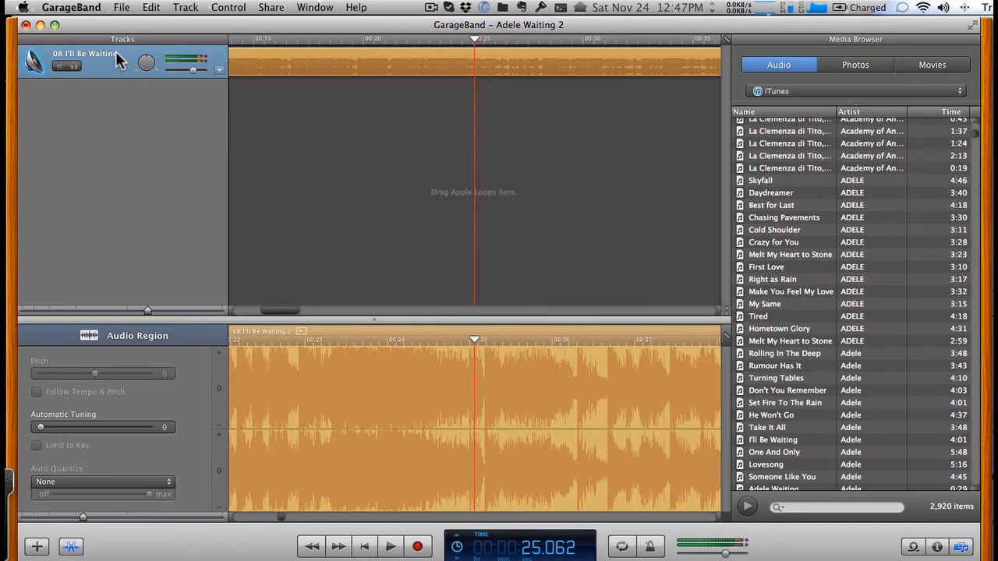
click(473, 341)
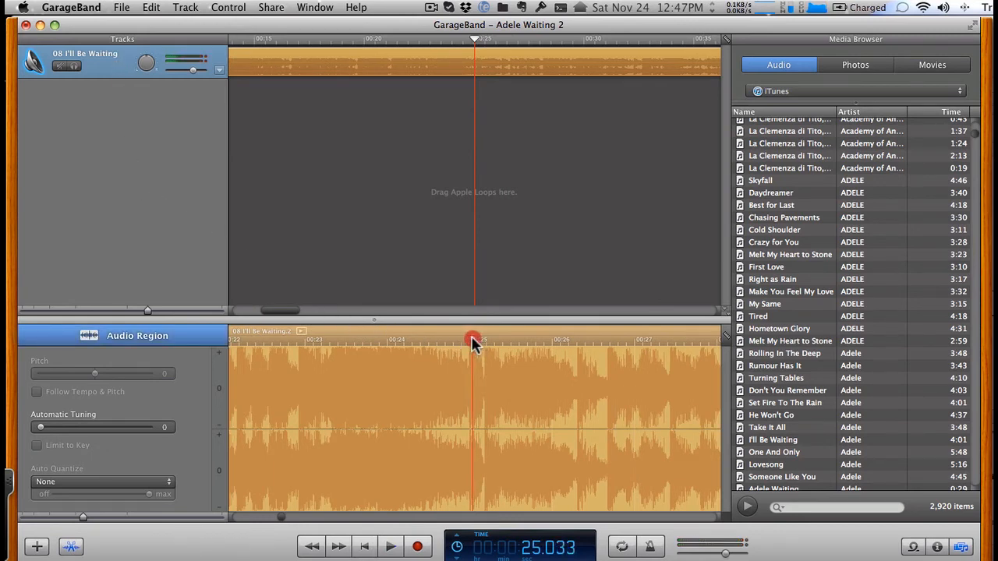
drag(473, 341, 441, 340)
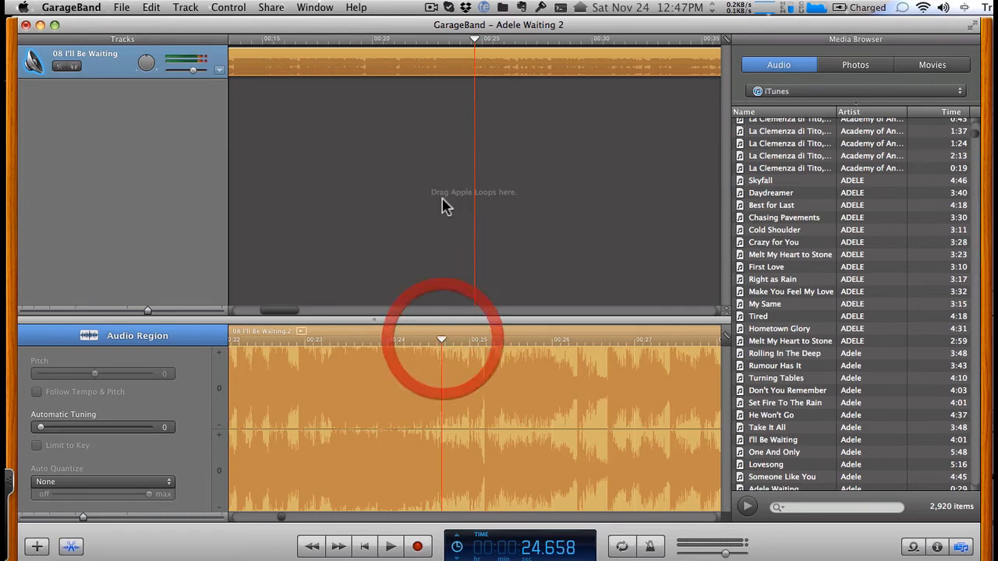
drag(473, 39, 462, 39)
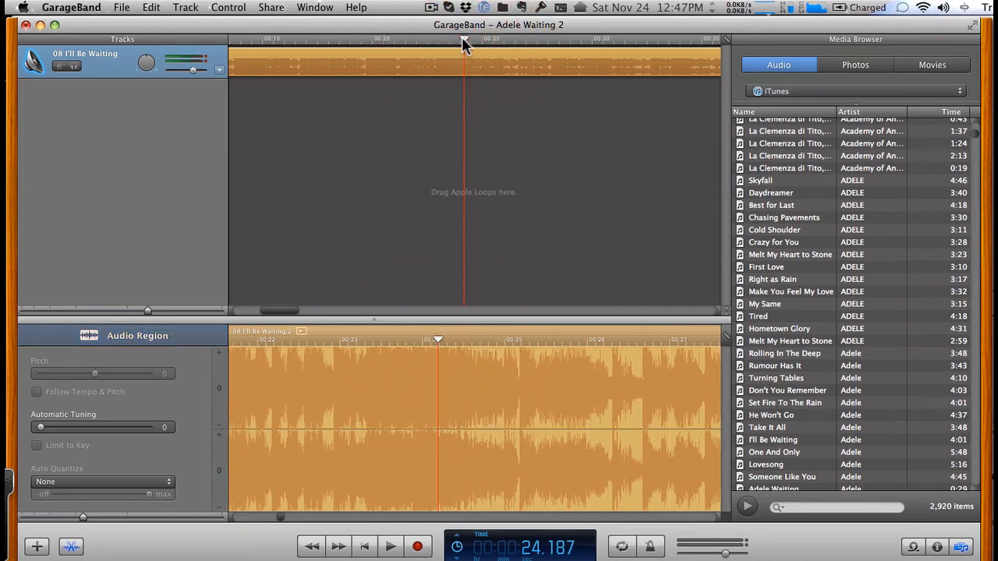
key(space)
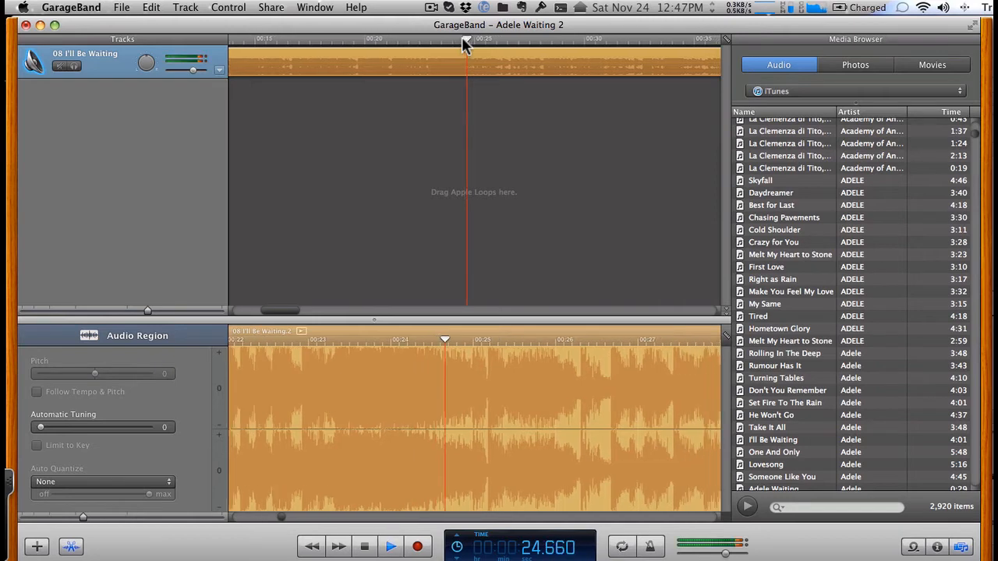
key(space)
drag(467, 41, 434, 36)
key(space)
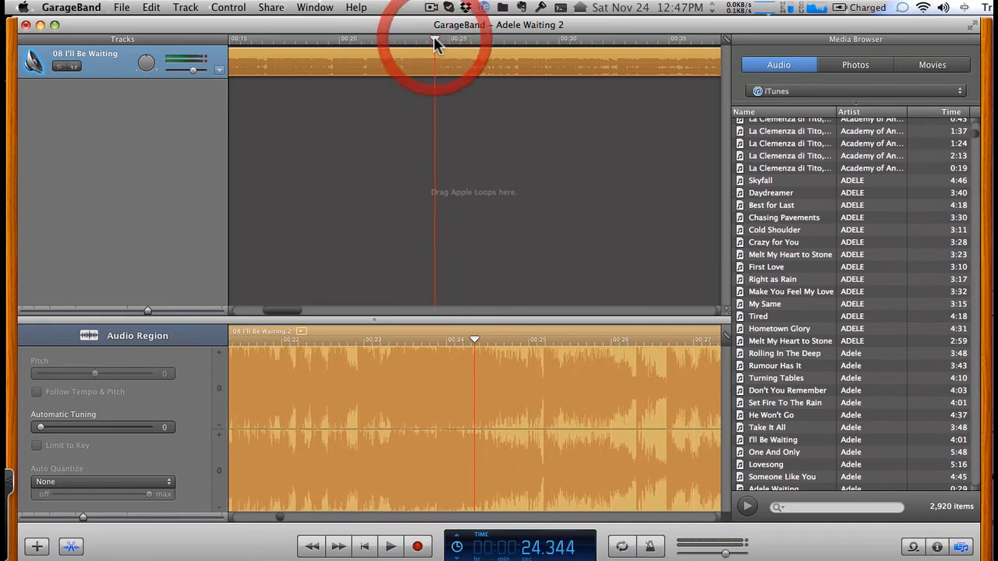
- Split the I'll Be Waiting region at about 24.3 seconds and delete the part after the split
click(426, 54)
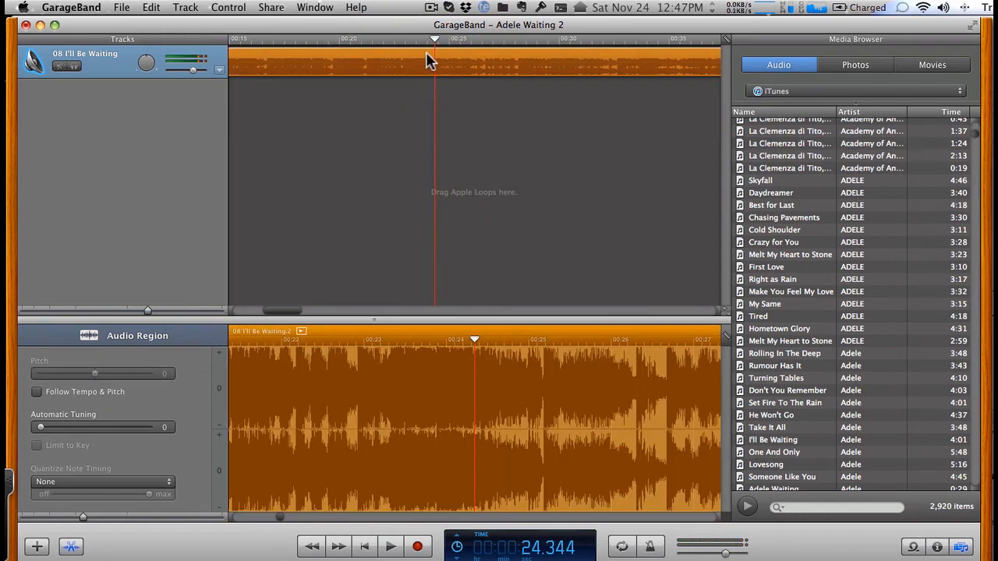
key(super+t)
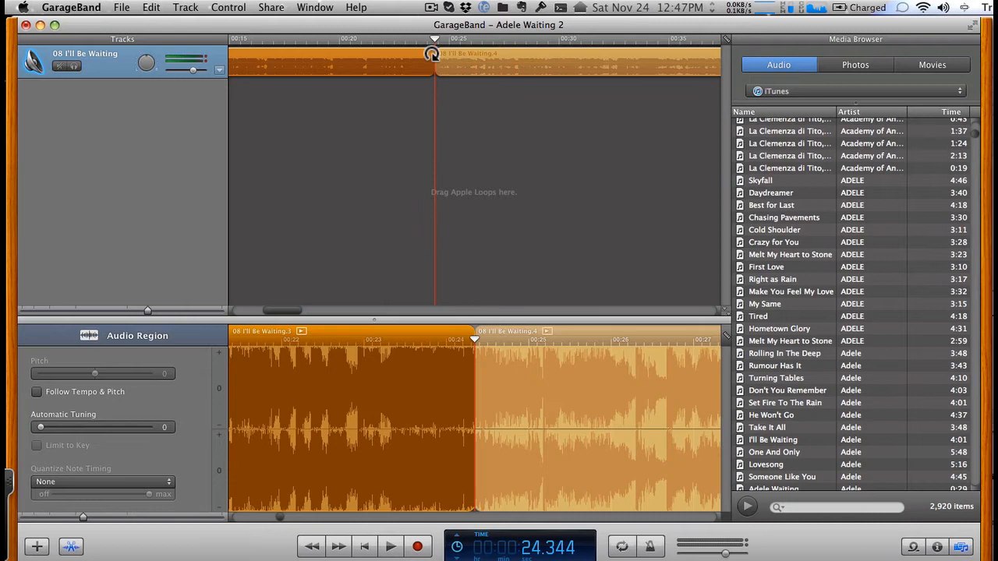
click(504, 55)
key(Delete)
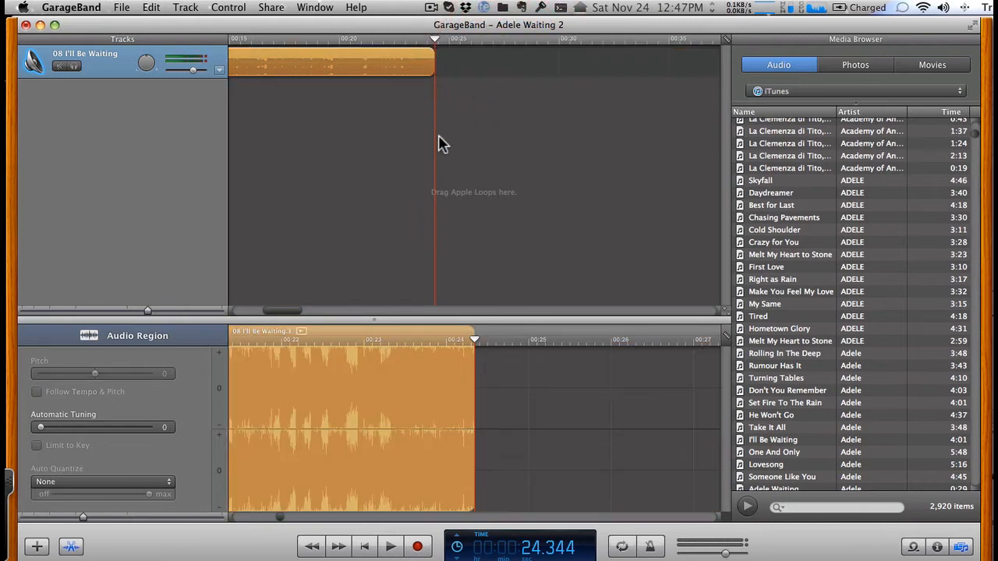
- Preview the trimmed clip from its beginning to about 0:05 with the cycle region on, and switch cycling off again
click(621, 548)
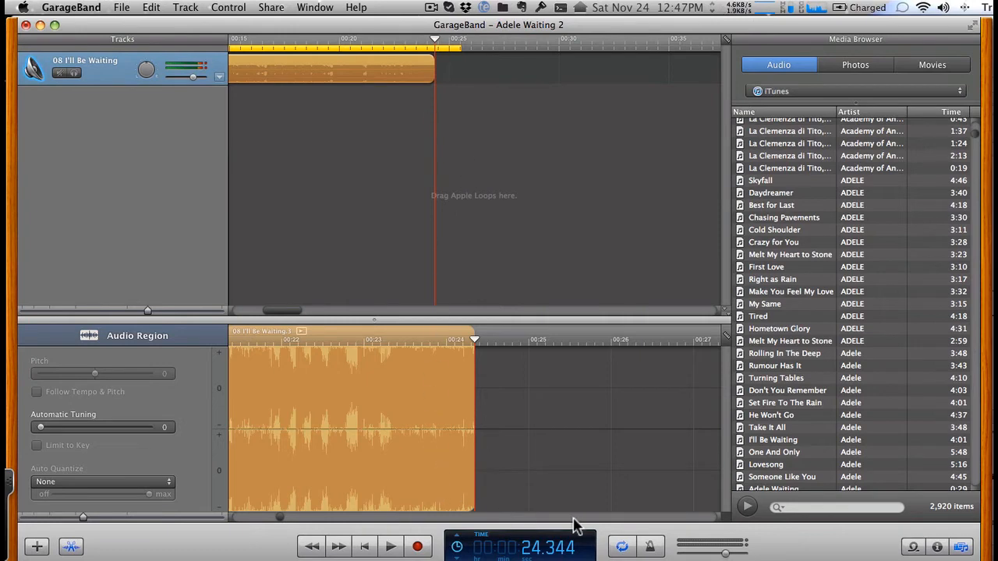
click(365, 547)
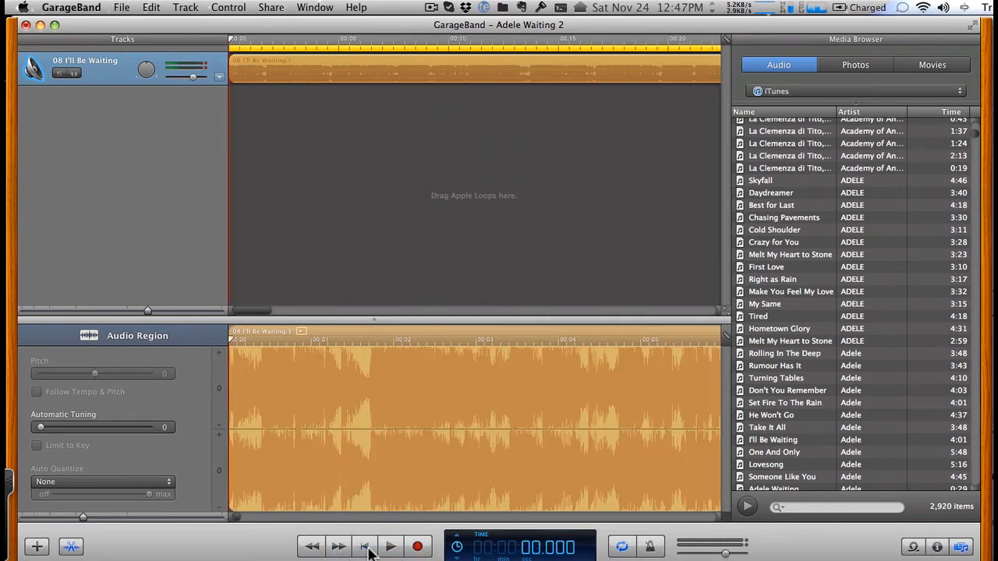
key(space)
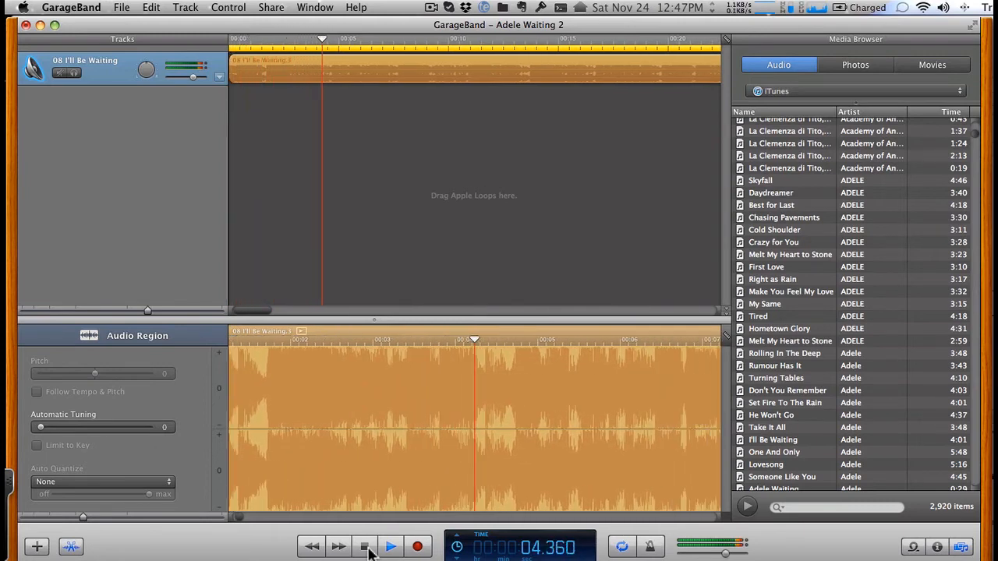
click(391, 548)
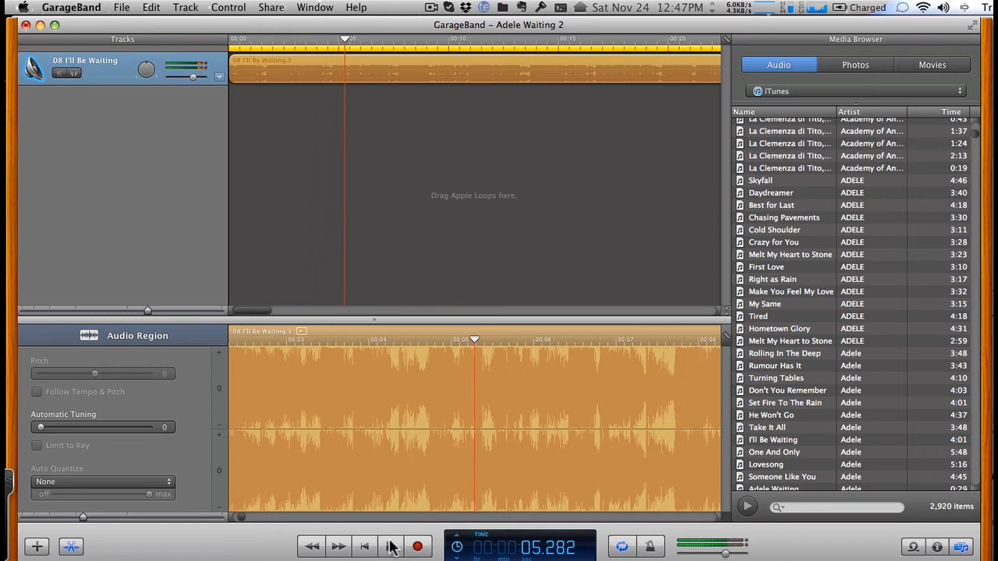
click(622, 547)
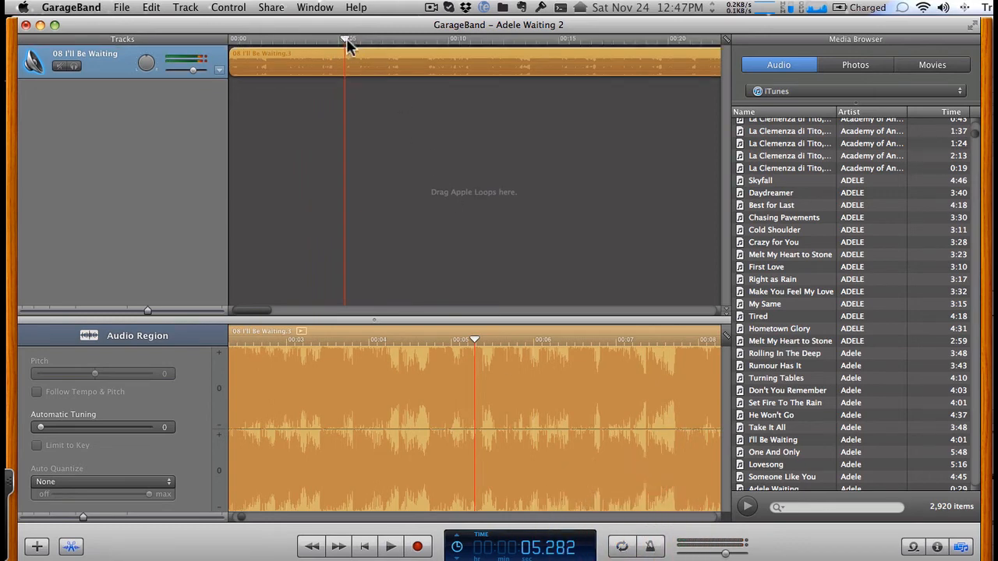
- Play the end of the trimmed clip from about 0:21 to 0:25 to check the cut
drag(346, 43, 624, 37)
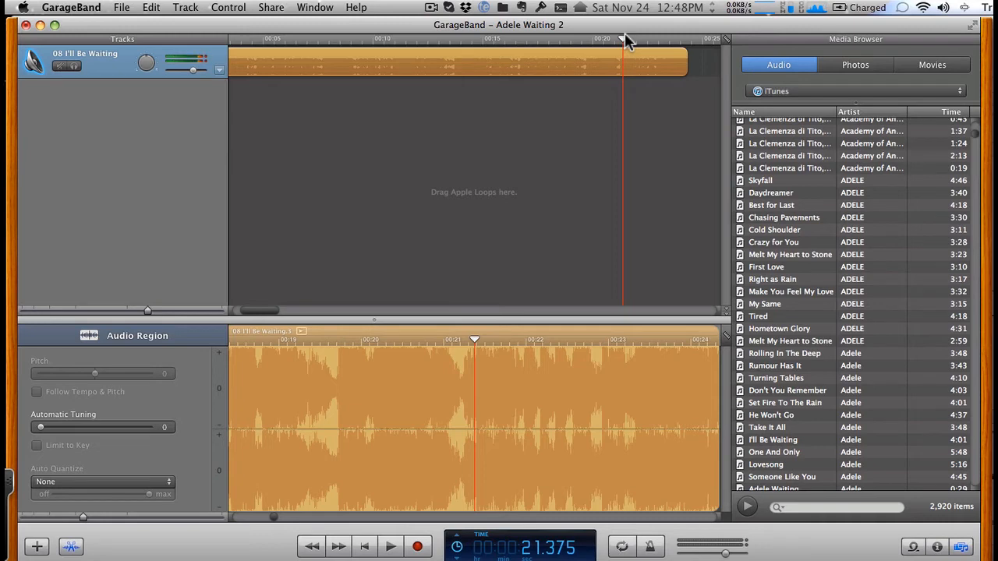
key(space)
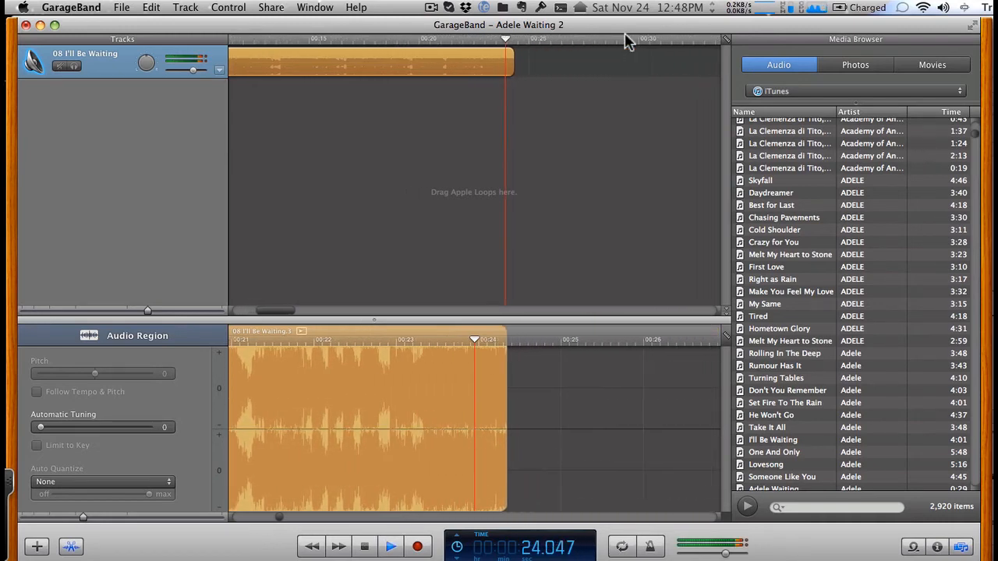
key(space)
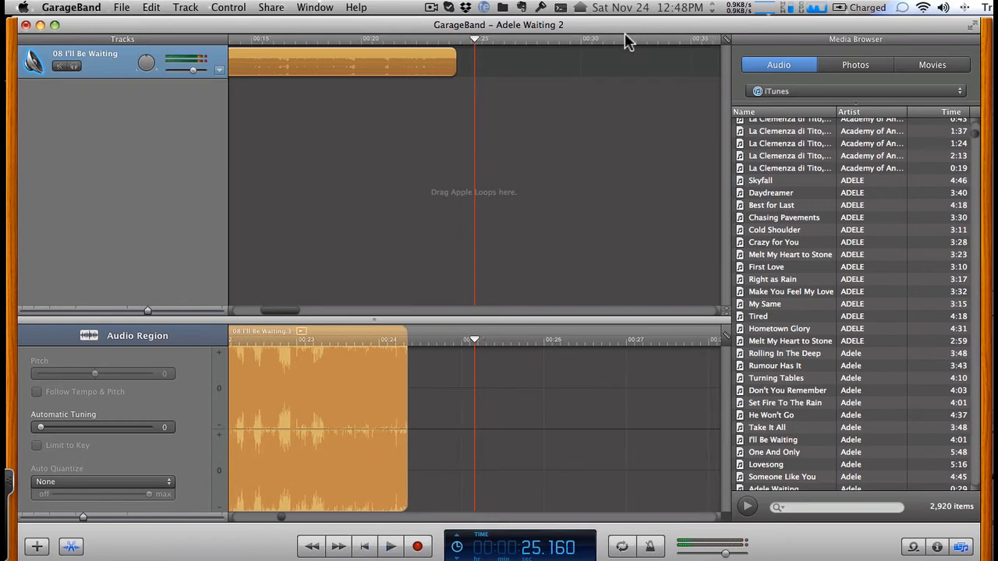
- Add an automatic fade-out to the end of the I'll Be Waiting clip
click(368, 52)
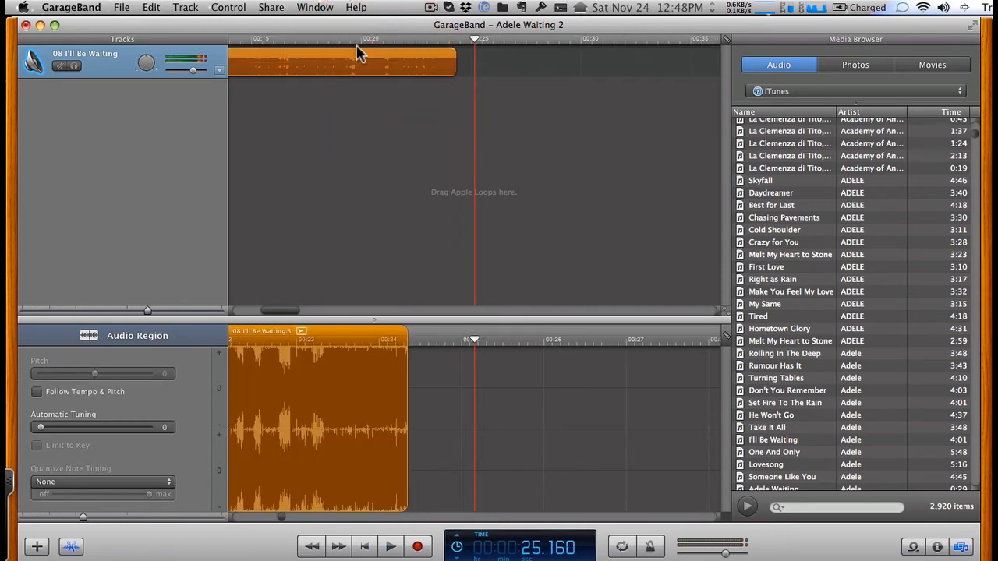
click(187, 8)
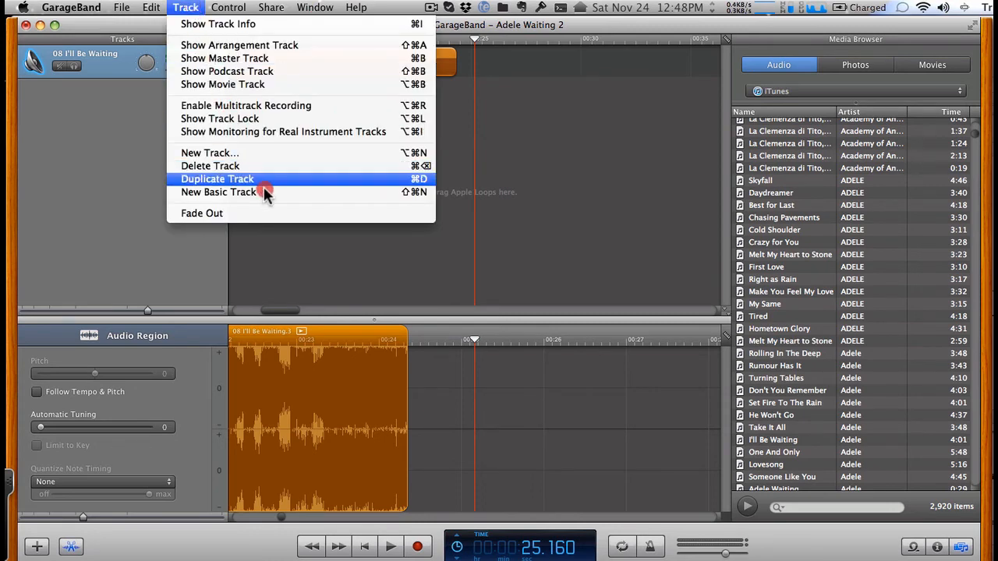
click(279, 213)
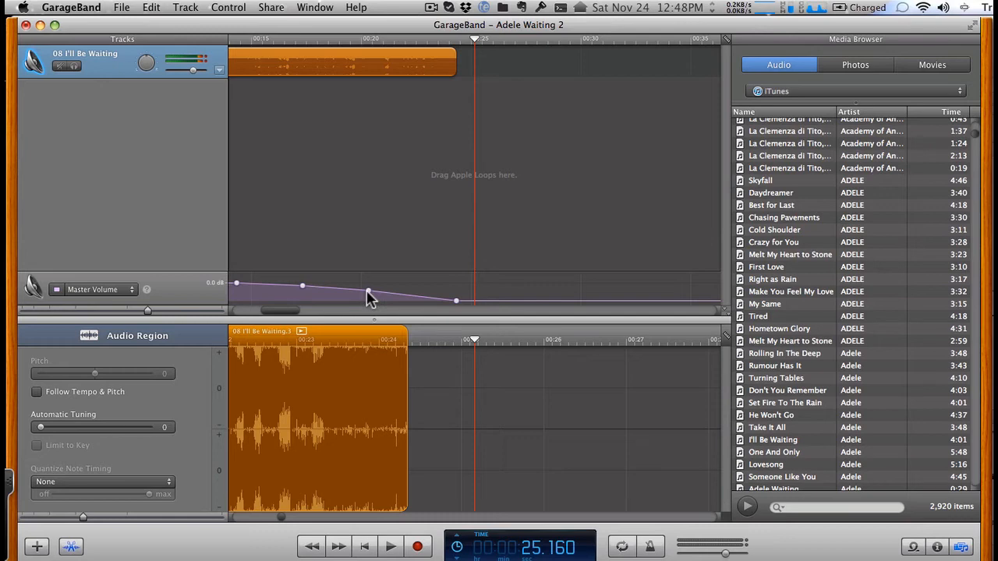
- Shorten the Master Volume fade to run from about 0:21.5 to just past 0:25, deleting one of its intermediate control points
drag(369, 294, 429, 306)
drag(303, 288, 404, 294)
click(403, 293)
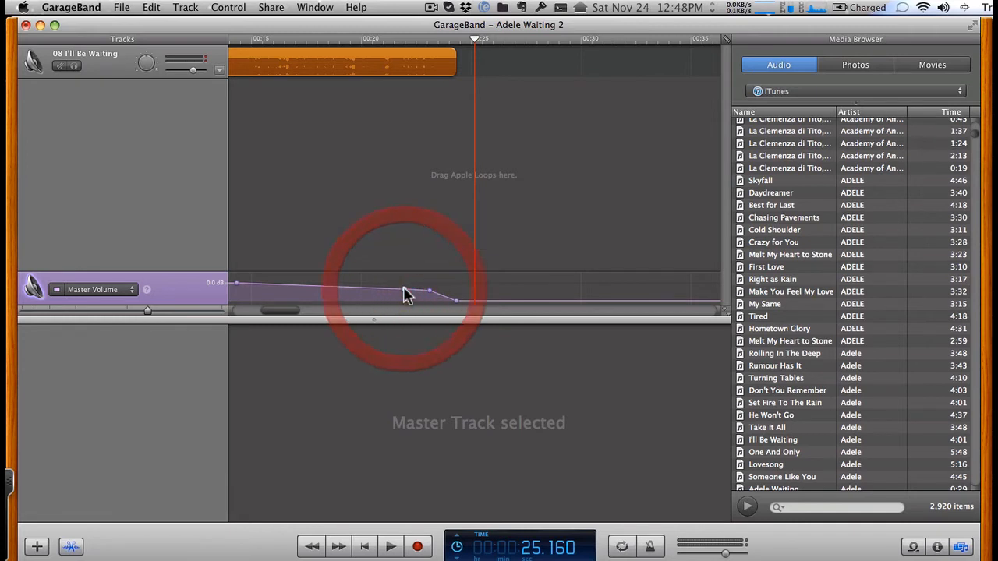
key(Delete)
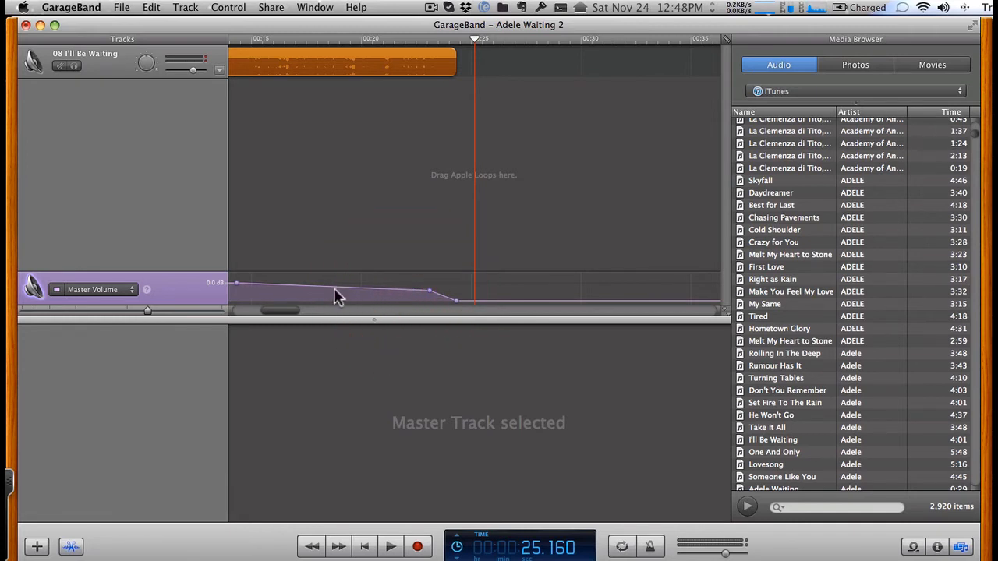
drag(240, 292, 480, 306)
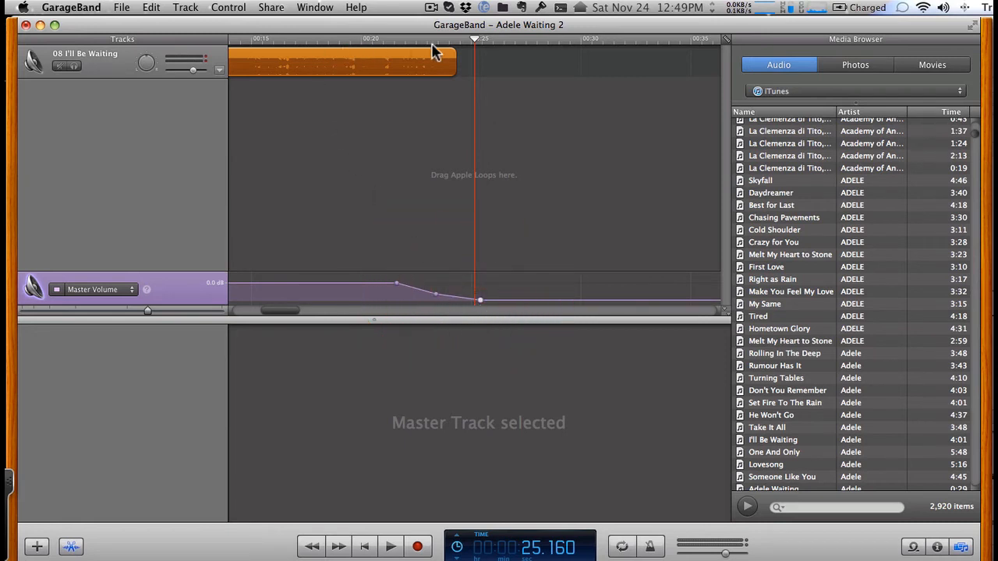
- Play the clip's ending from about 0:20.5 to check the reshaped fade-out
drag(474, 41, 375, 37)
key(space)
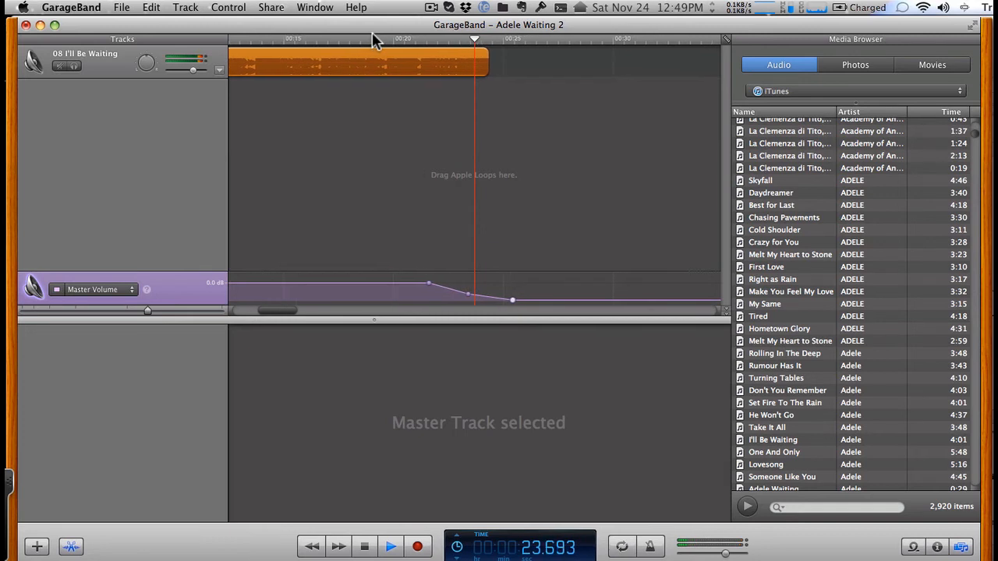
key(space)
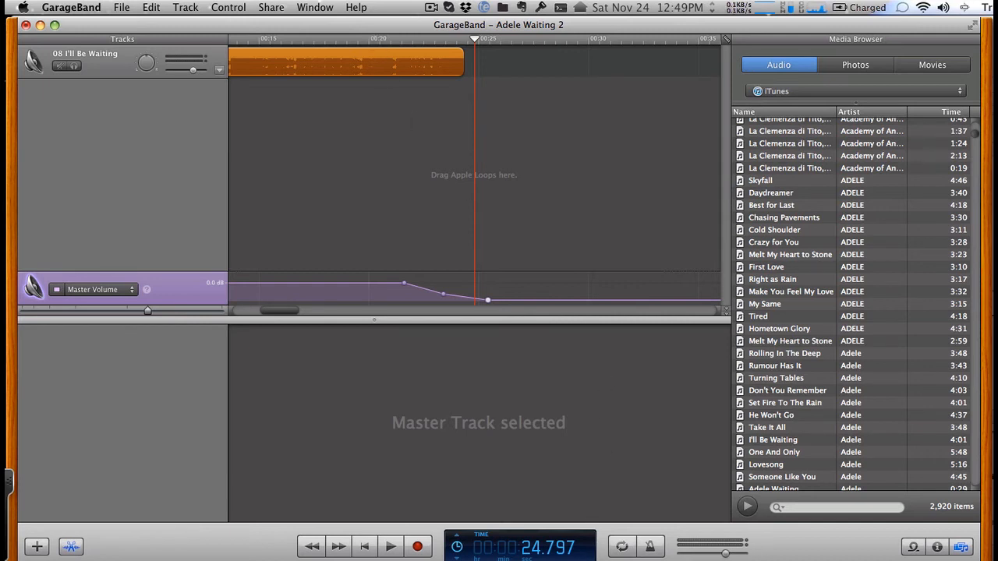
- Turn on the cycle region with its end matching the end of the clip, and save the project
click(623, 548)
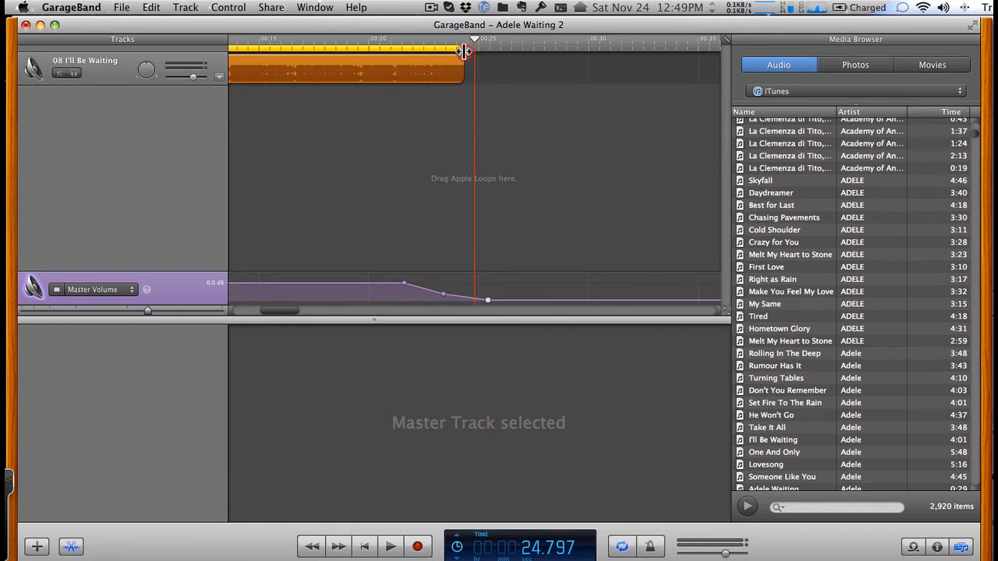
click(463, 51)
key(super+s)
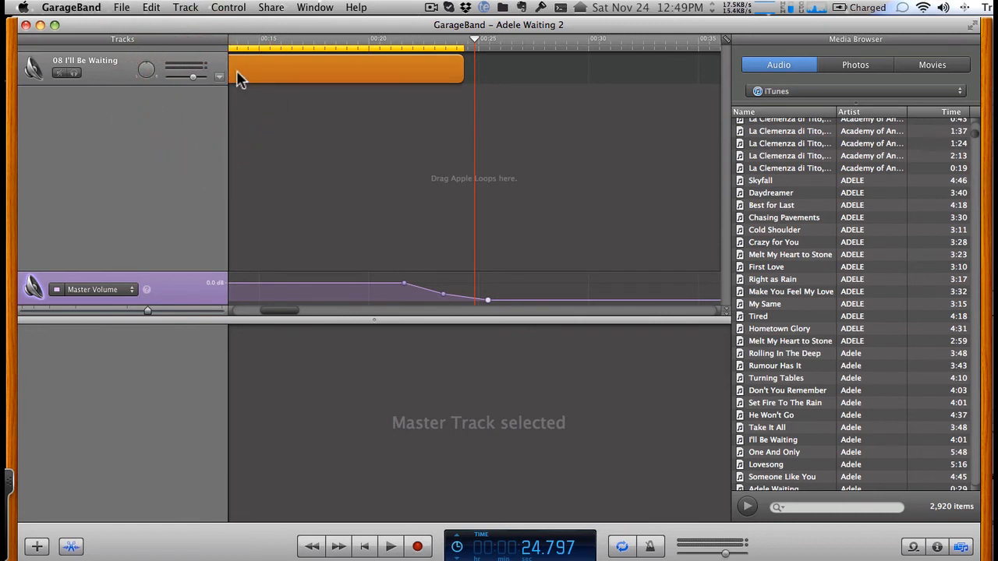
- Try to send the selected I'll Be Waiting clip to iTunes as a ringtone
click(247, 77)
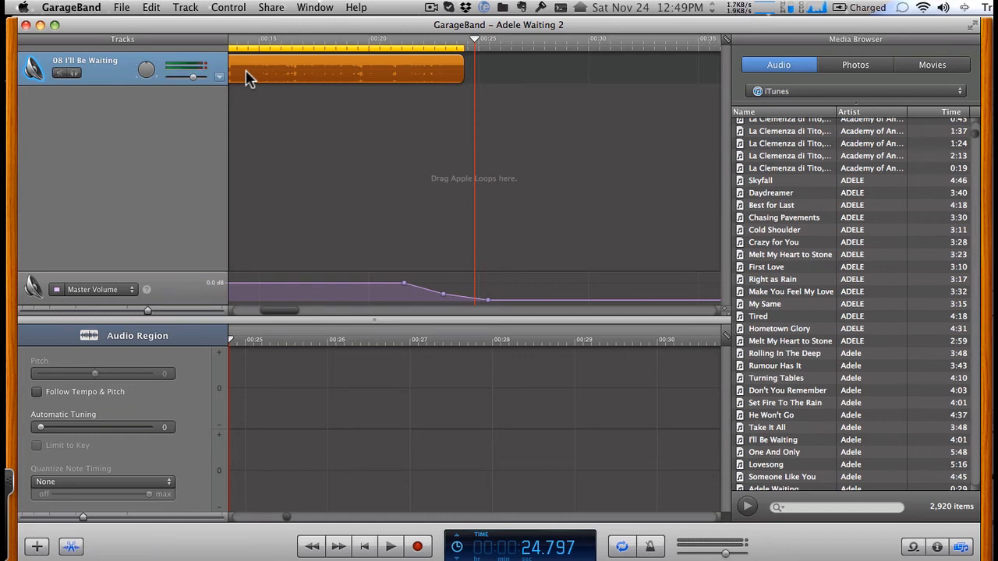
click(277, 8)
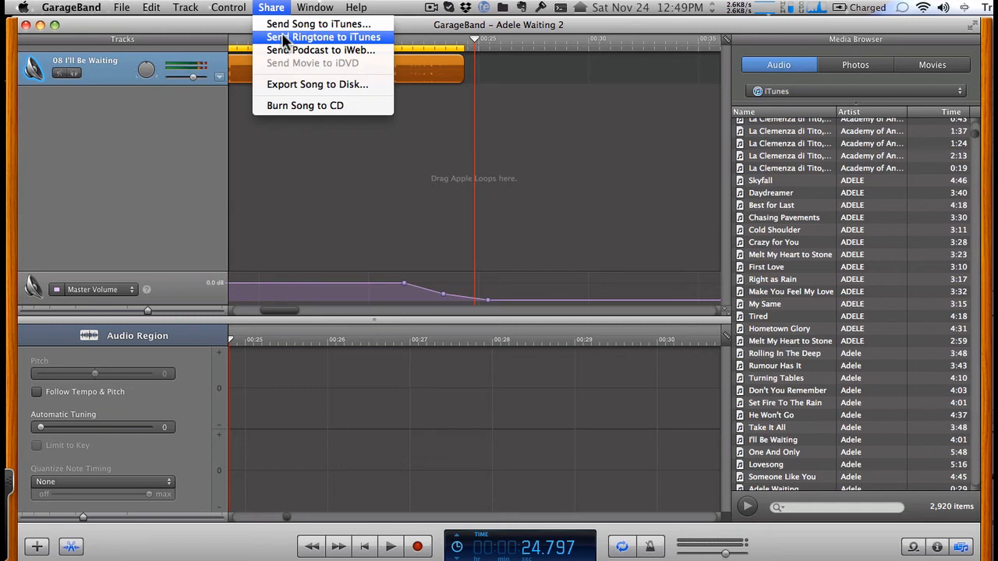
click(283, 38)
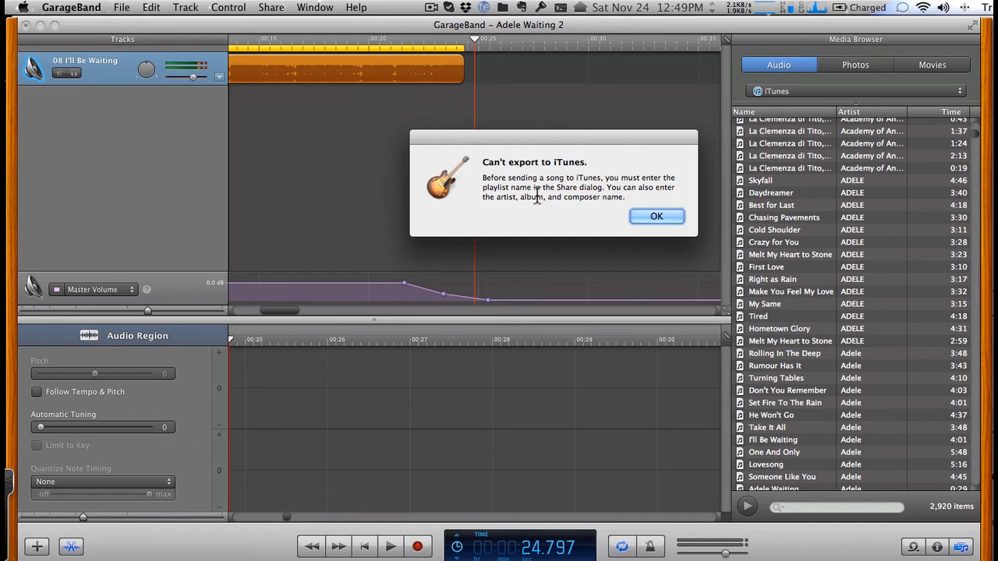
click(661, 226)
- Send the song to the iTunes library in the Ringtones playlist, with Adele as both artist and composer
click(270, 9)
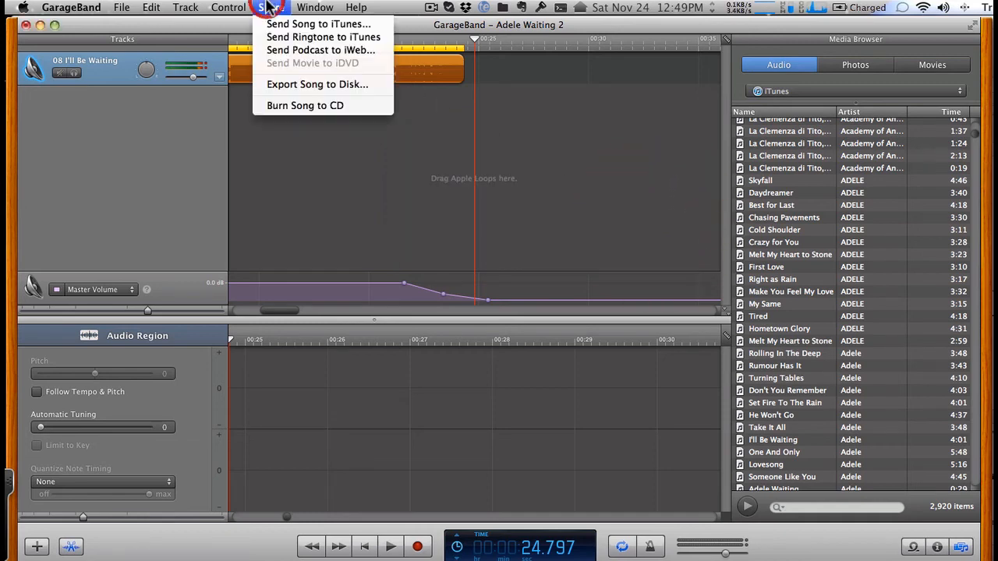
click(279, 28)
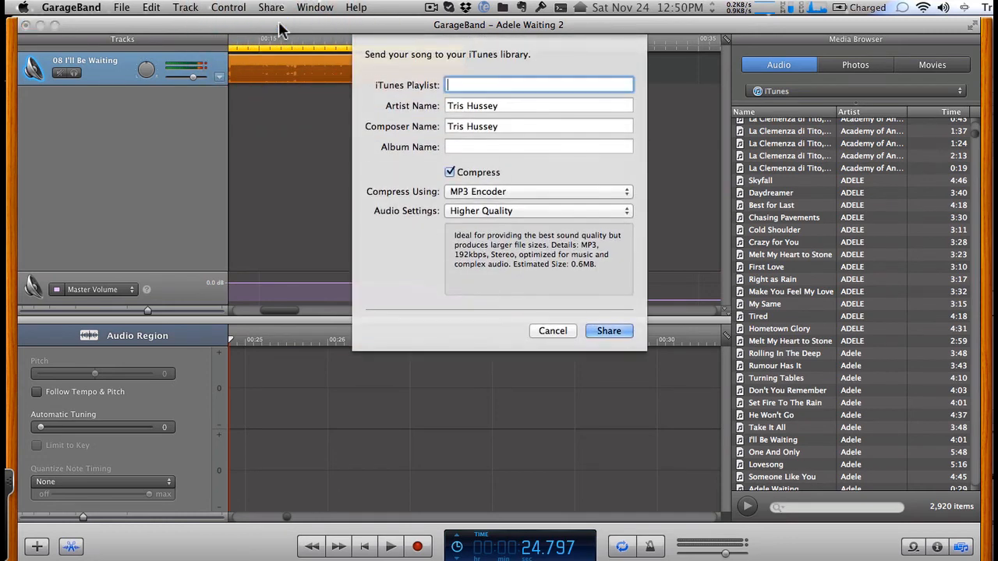
text(Ringtones)
key(Tab)
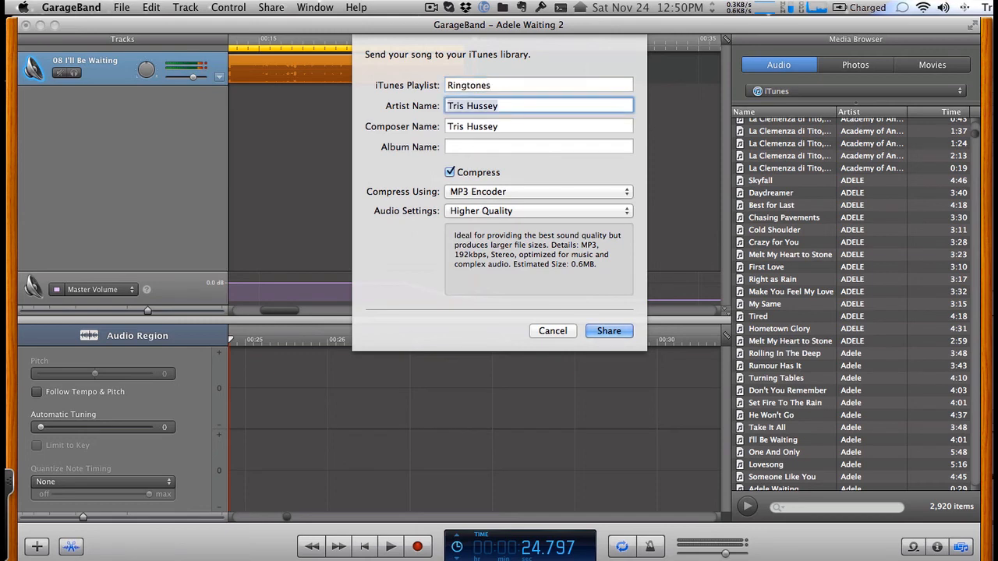
text(Adele)
key(Tab)
text(Adel)
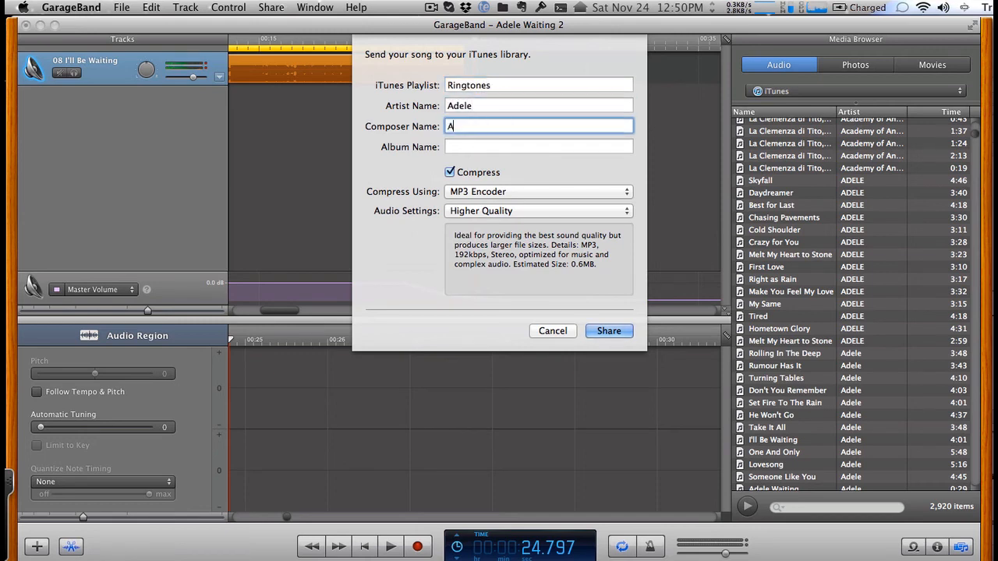
text(e)
click(602, 332)
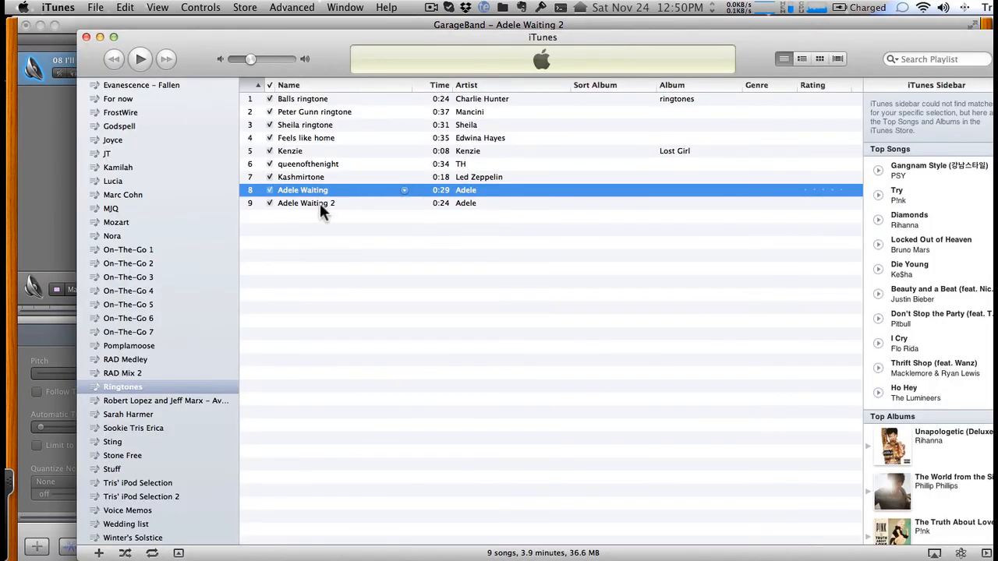
- Play Adele Waiting 2 from the Ringtones playlist with the system and iTunes volume raised, and pause it after a few seconds
double_click(320, 202)
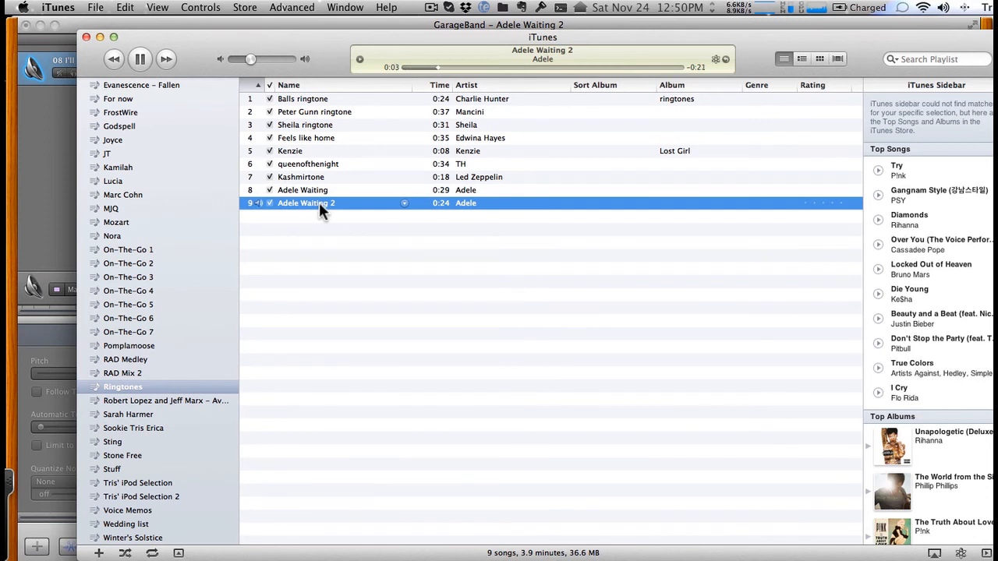
key(XF86AudioRaiseVolume)
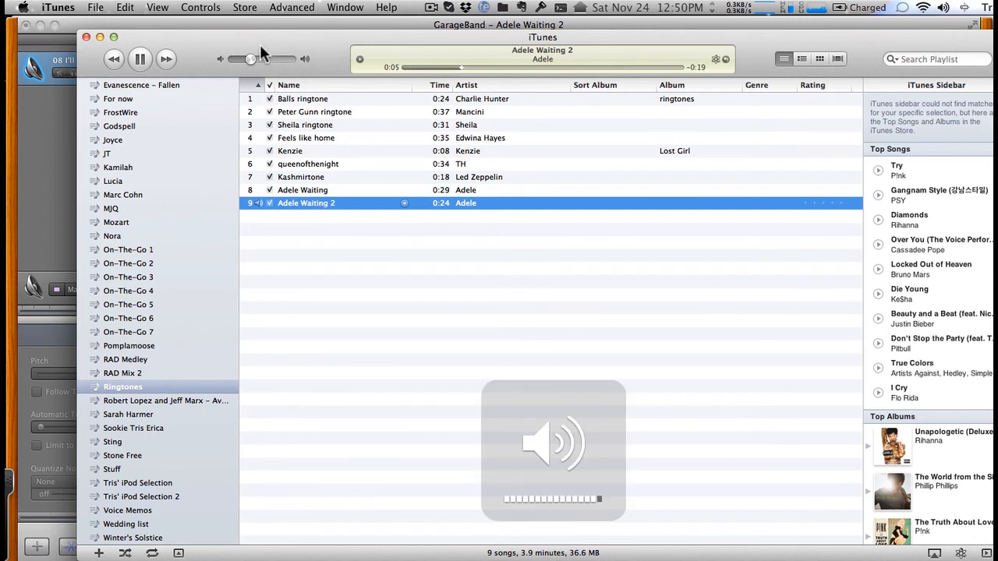
drag(251, 60, 276, 58)
key(space)
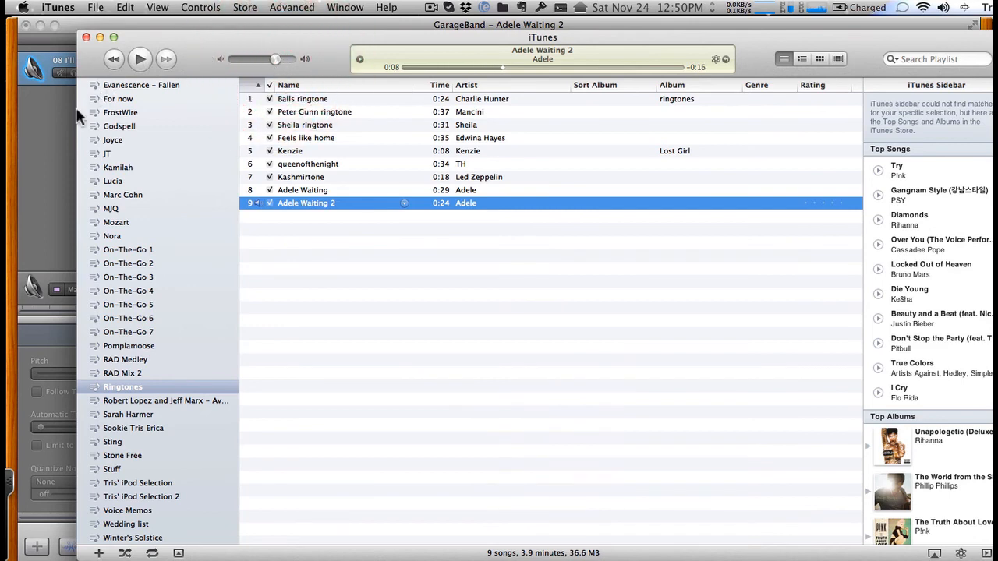
- Switch back to GarageBand, send the project to iTunes as a ringtone, and stop its playback in iTunes
click(54, 135)
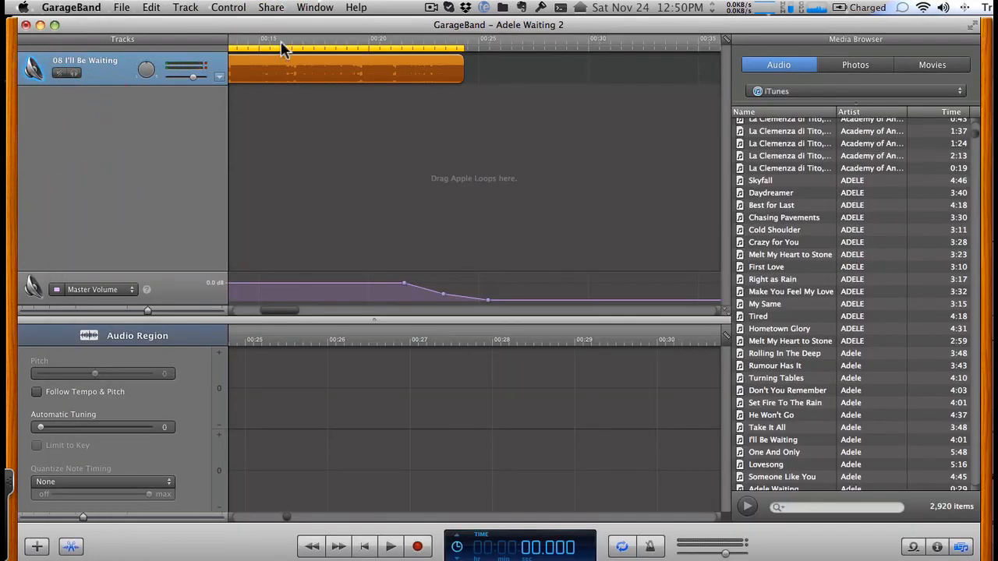
click(285, 8)
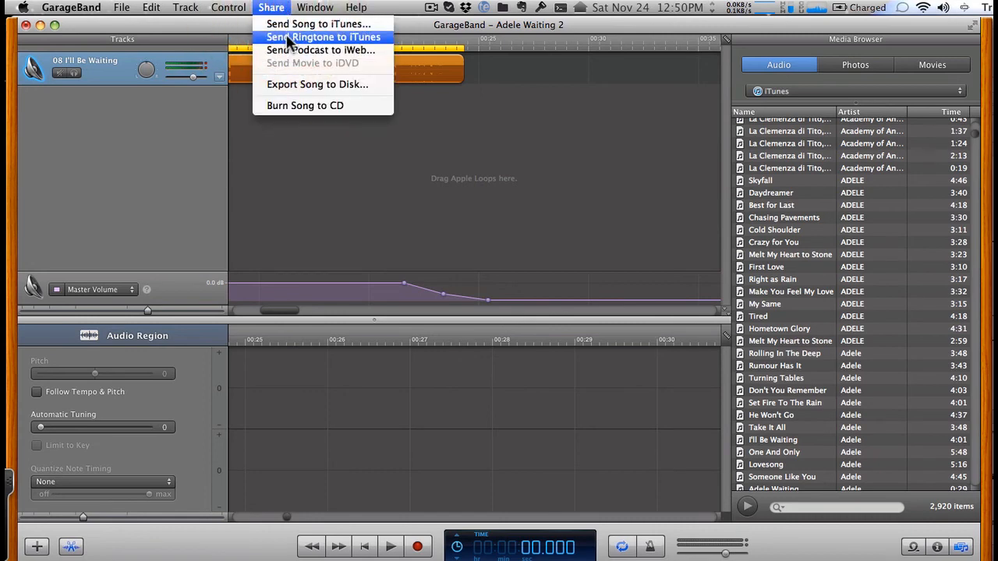
click(286, 36)
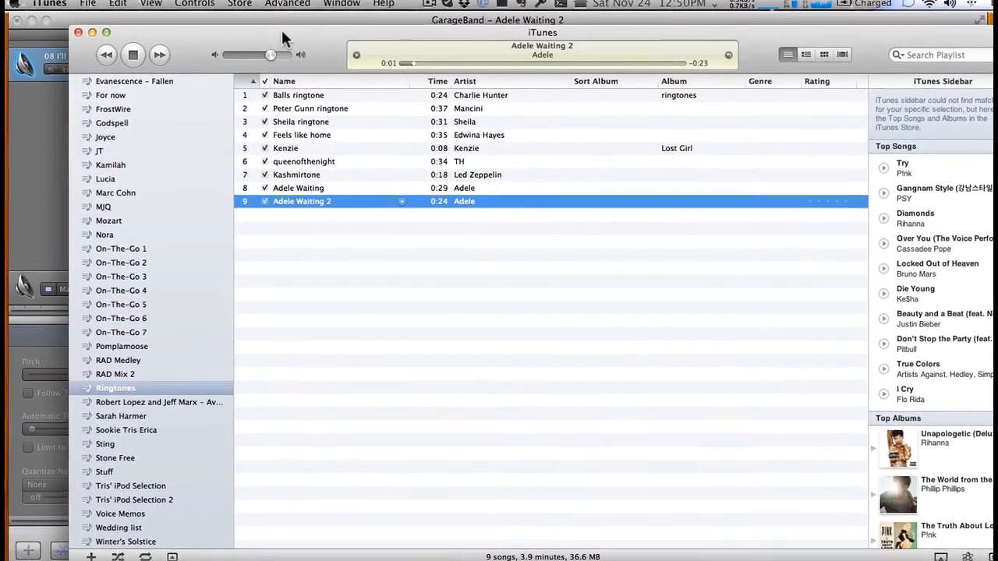
click(134, 58)
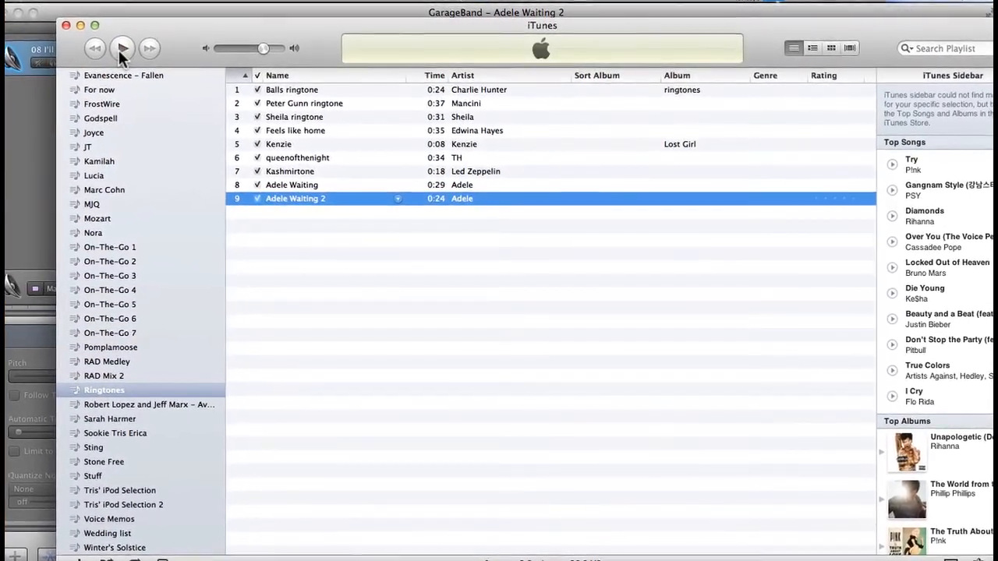